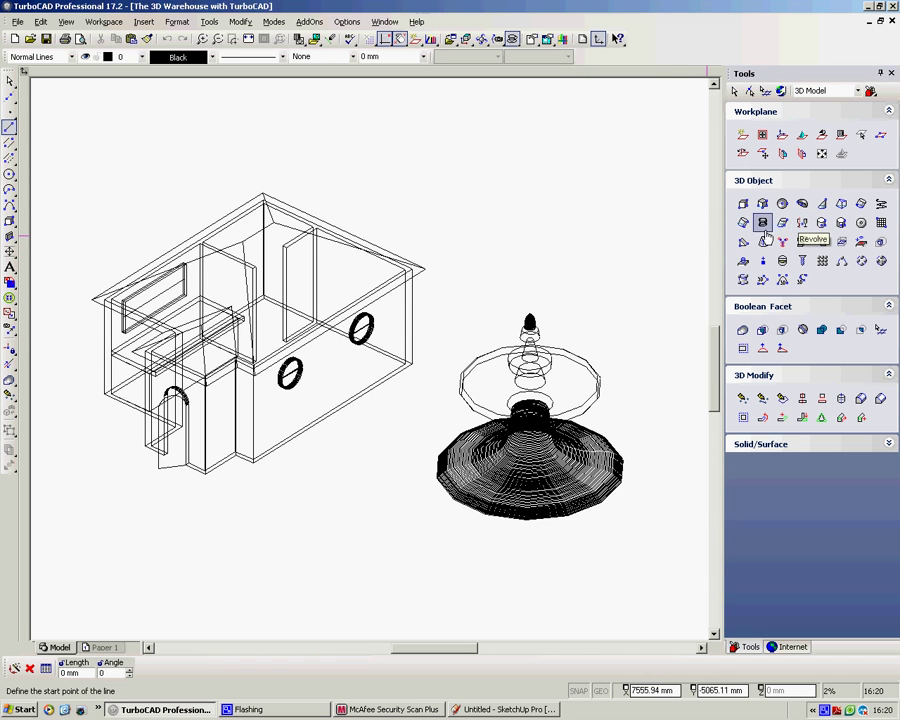
Step: Save the drawing as a DAE - COLLADA model into the Desktop's Films folder
click(17, 21)
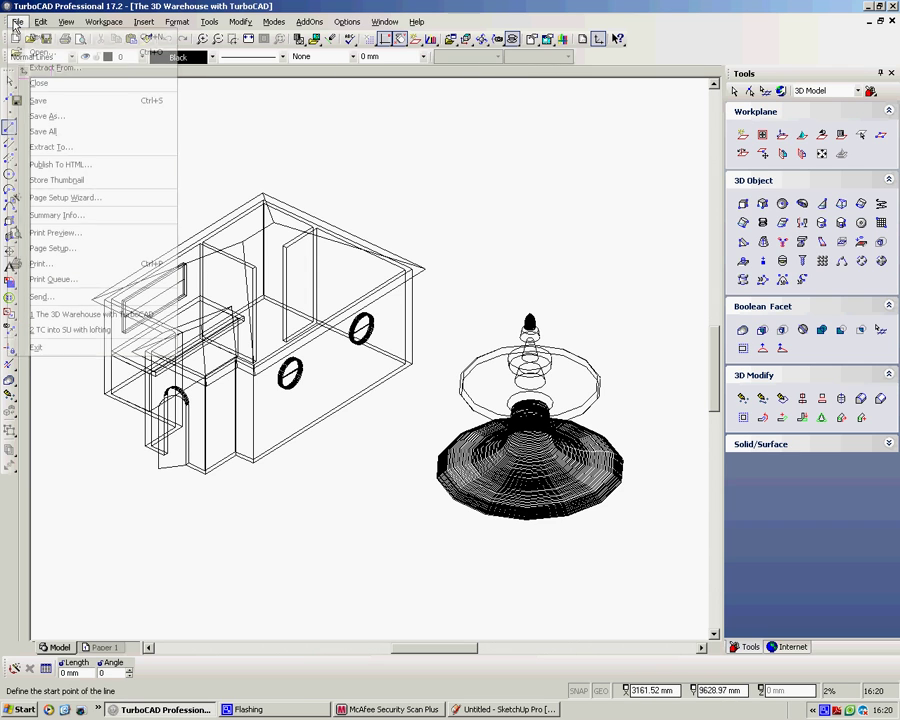
click(69, 119)
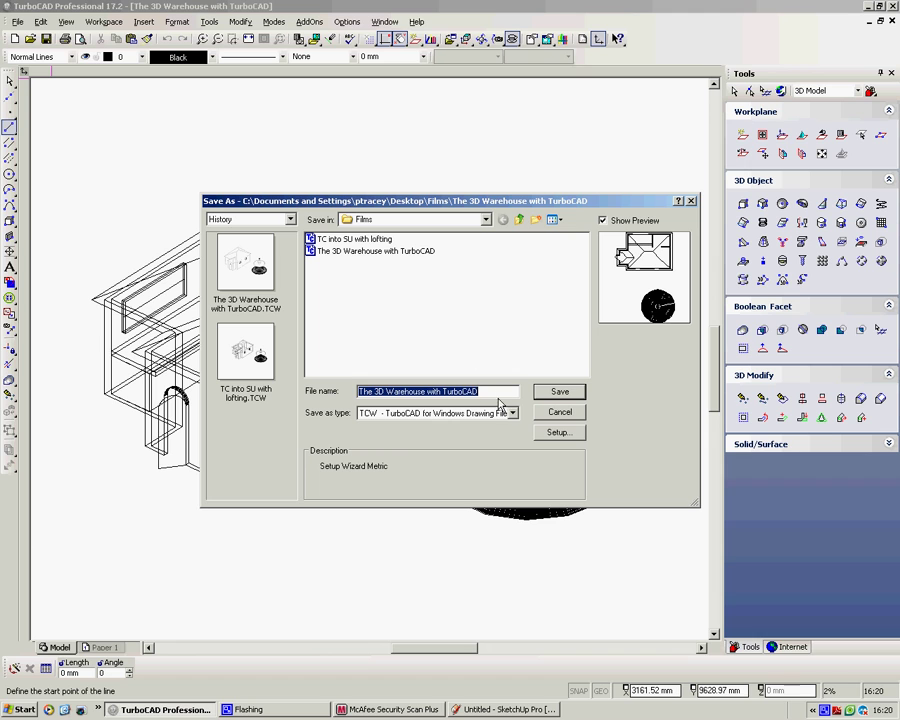
click(512, 412)
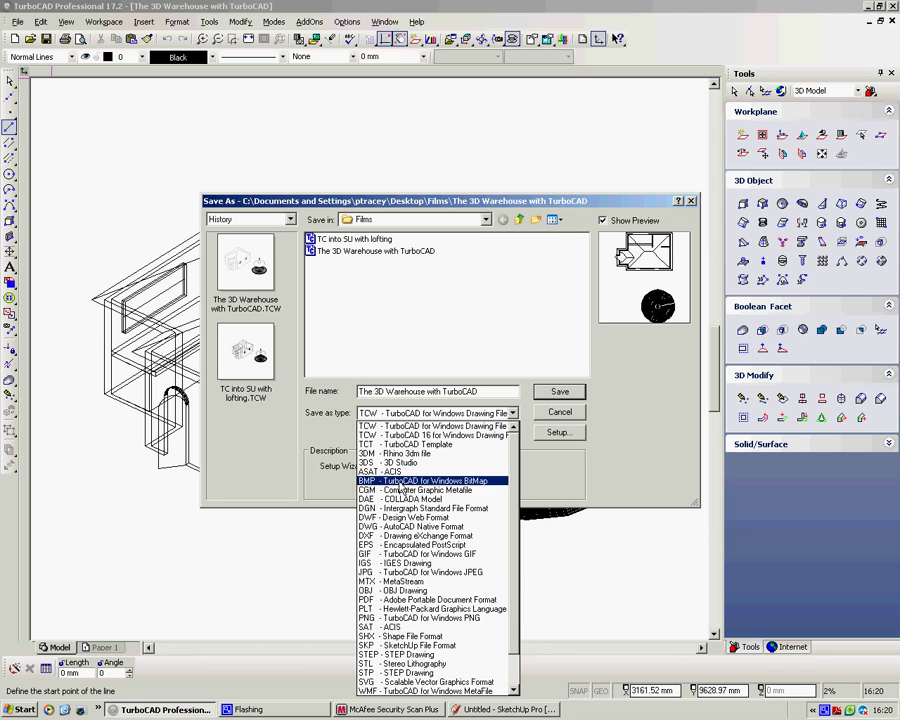
click(410, 498)
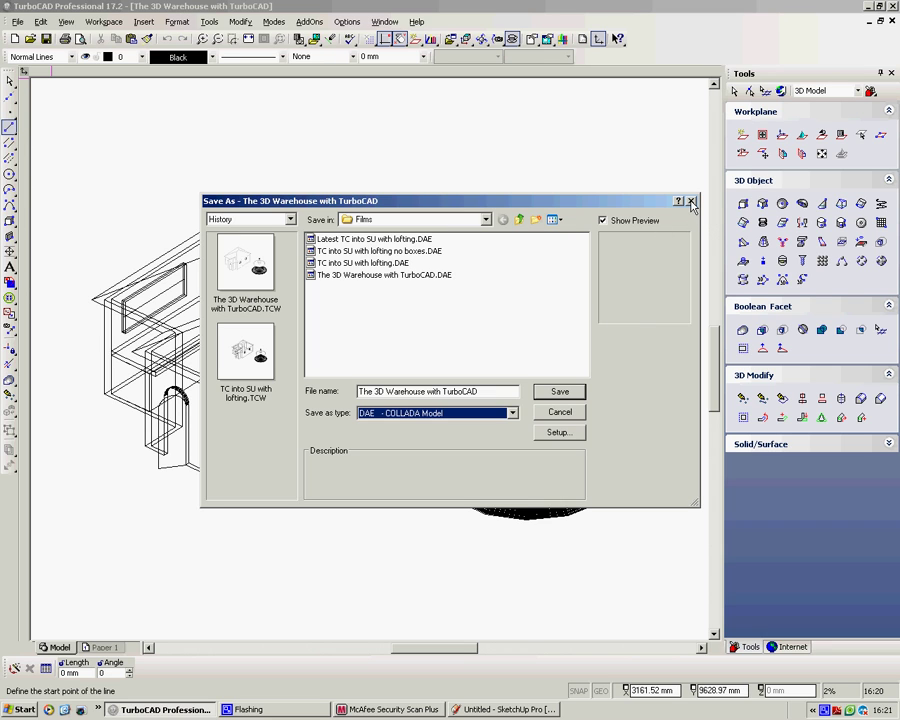
click(487, 219)
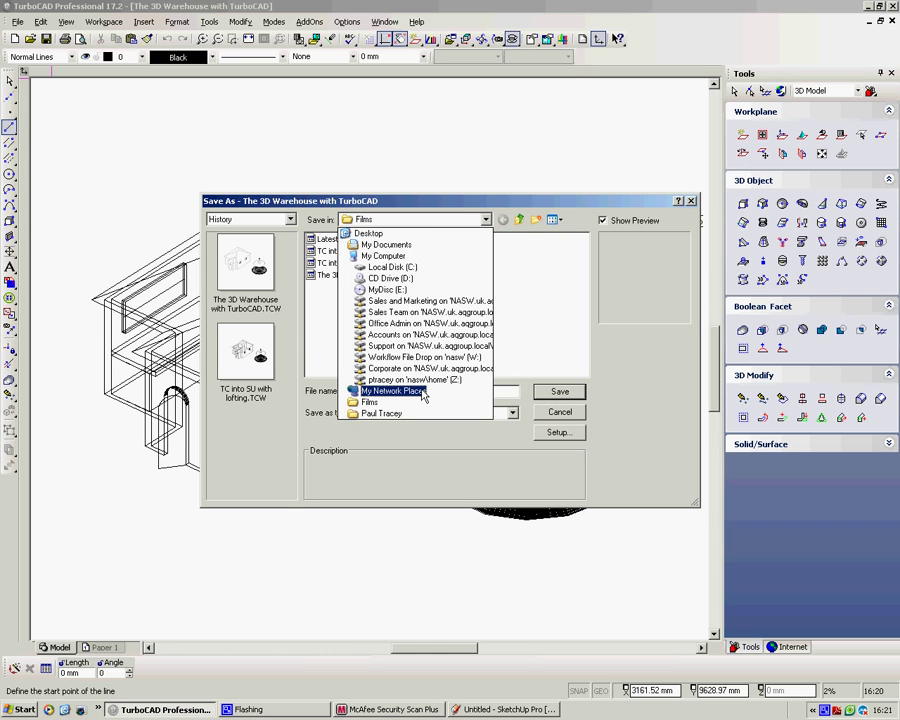
click(381, 234)
click(324, 275)
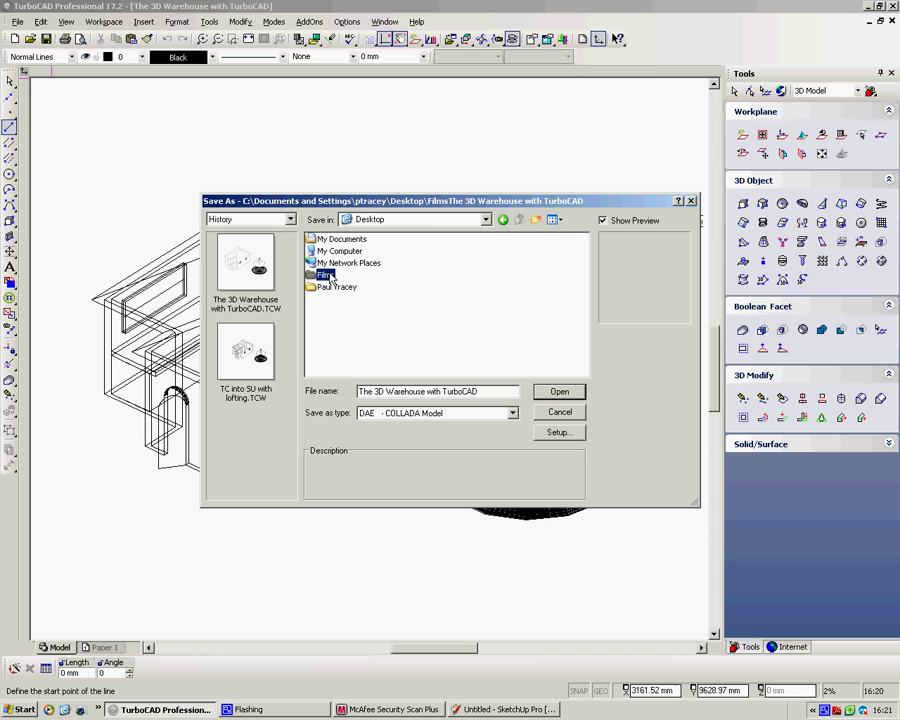
double_click(324, 275)
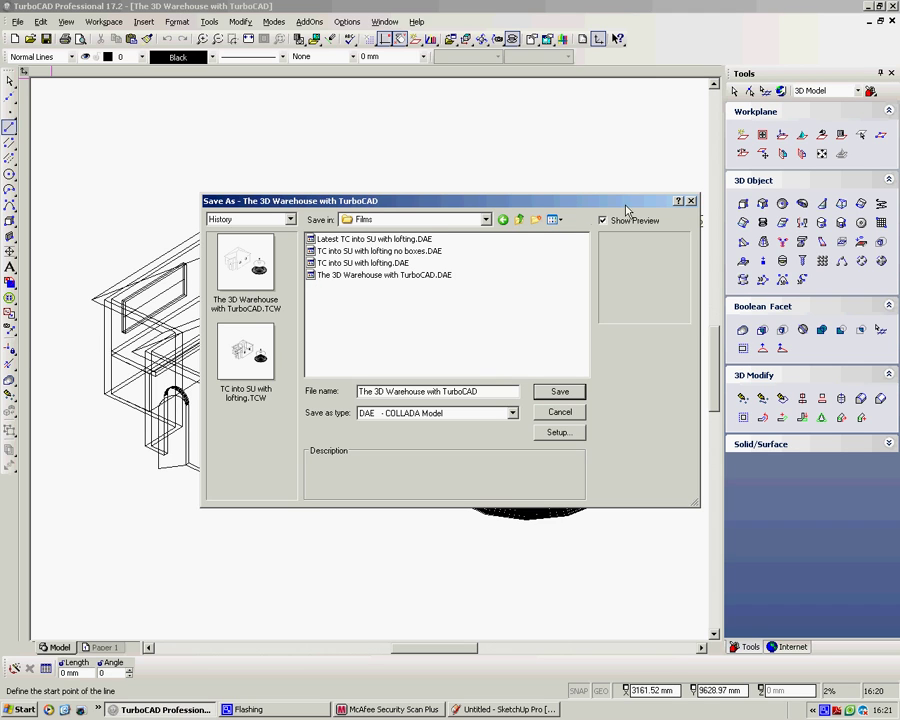
click(690, 201)
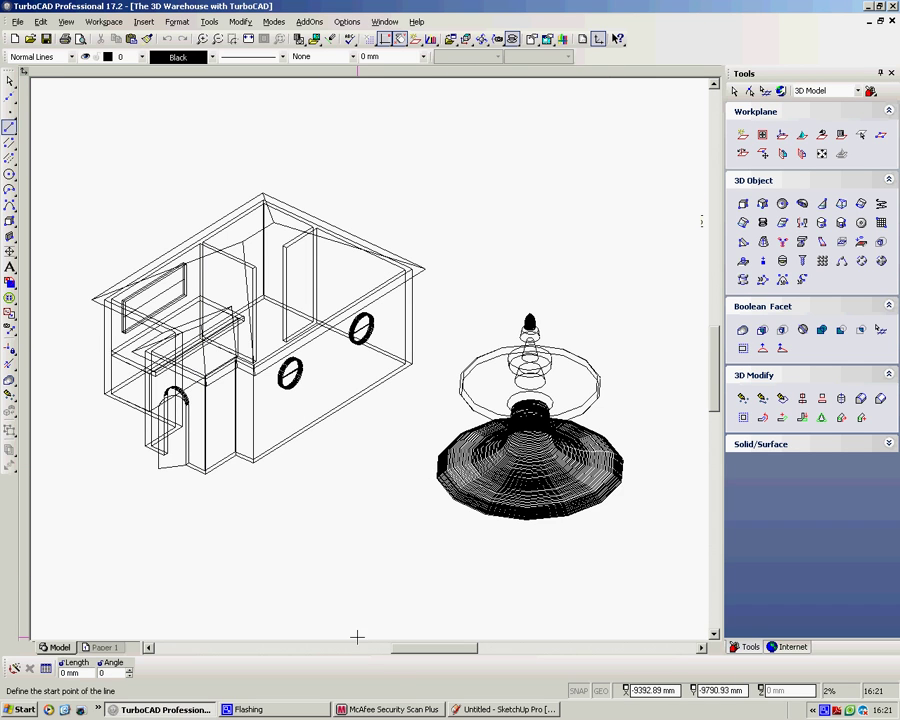
Step: In SketchUp Pro, delete the default person figure
click(485, 712)
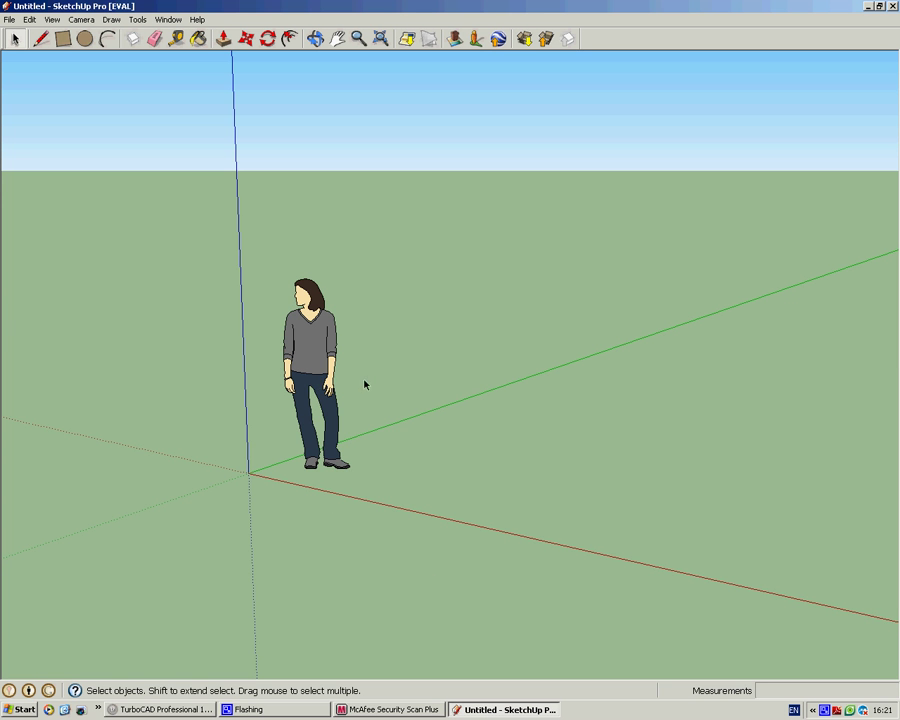
click(328, 366)
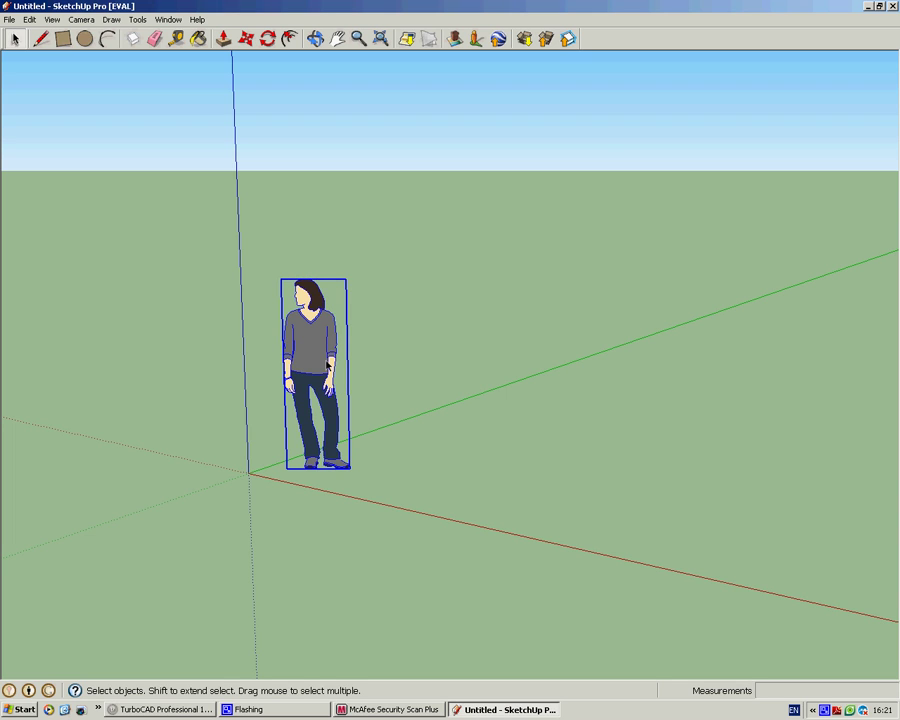
key(Delete)
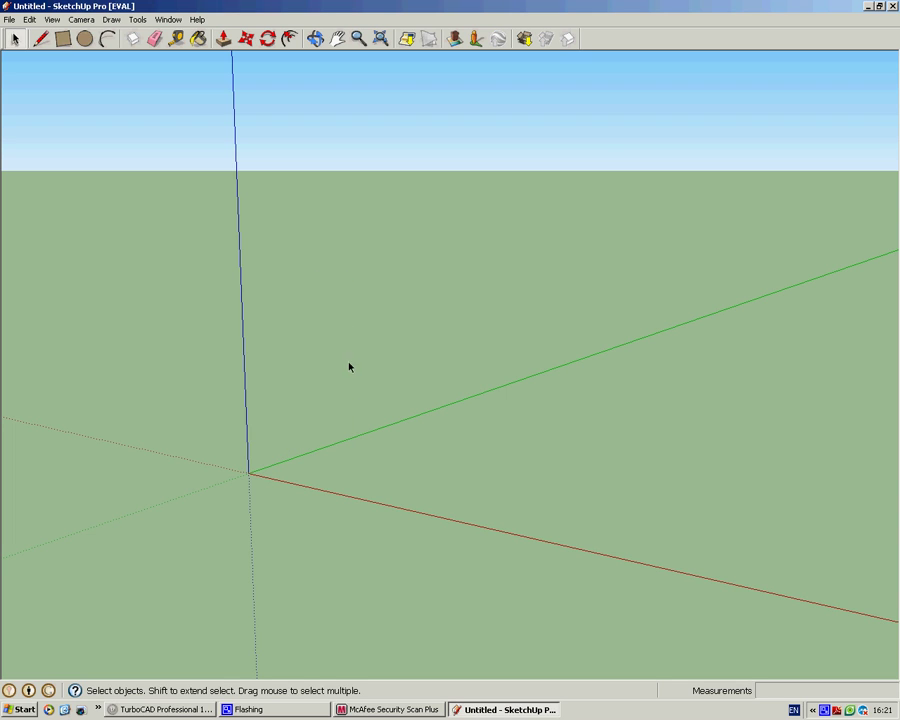
Step: Import 'The 3D Warehouse with TurboCAD.DAE' into the SketchUp scene
click(13, 22)
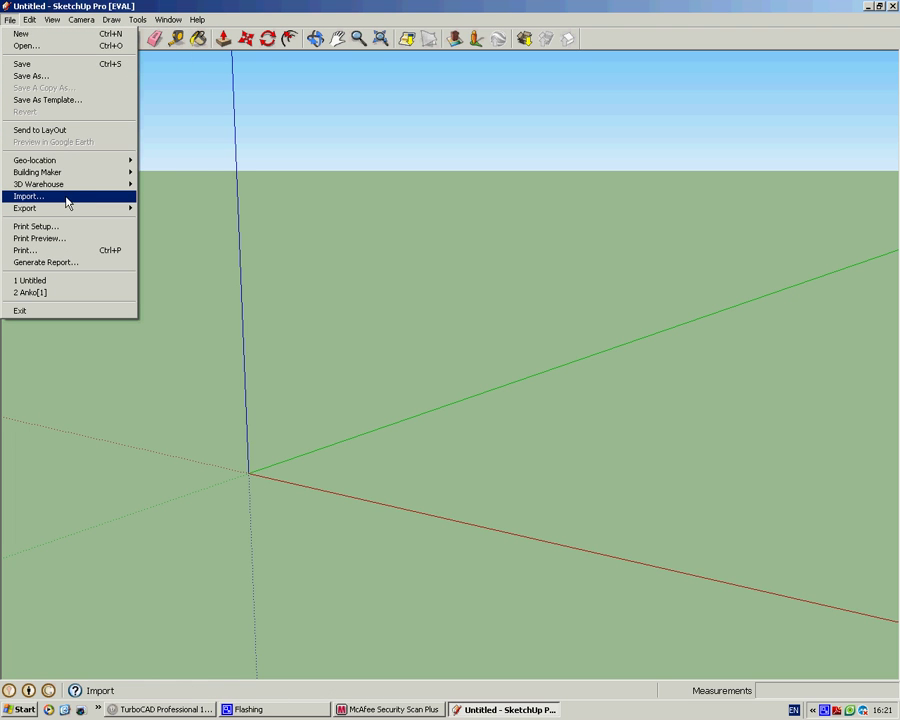
click(65, 199)
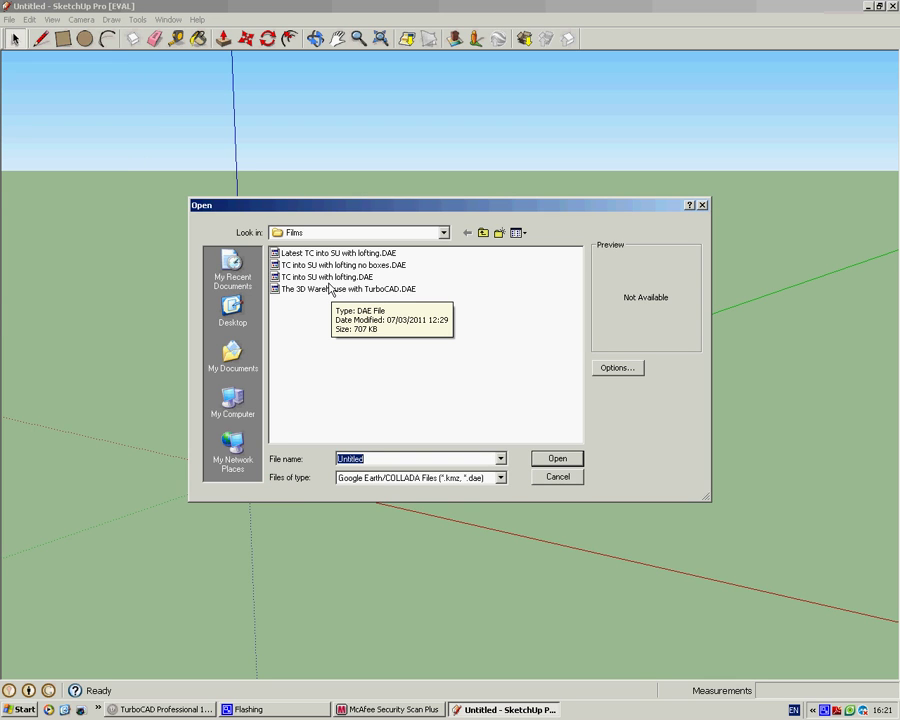
double_click(331, 290)
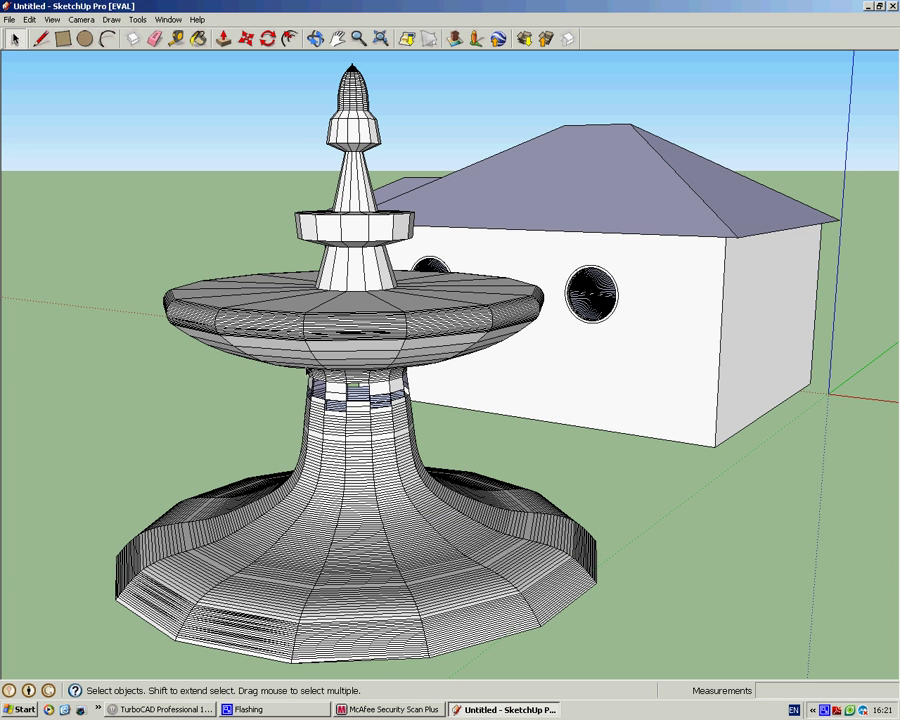
Step: Orbit and zoom out until the full house and fountain are both visible
middle_drag(217, 262, 616, 262)
middle_drag(598, 214, 364, 337)
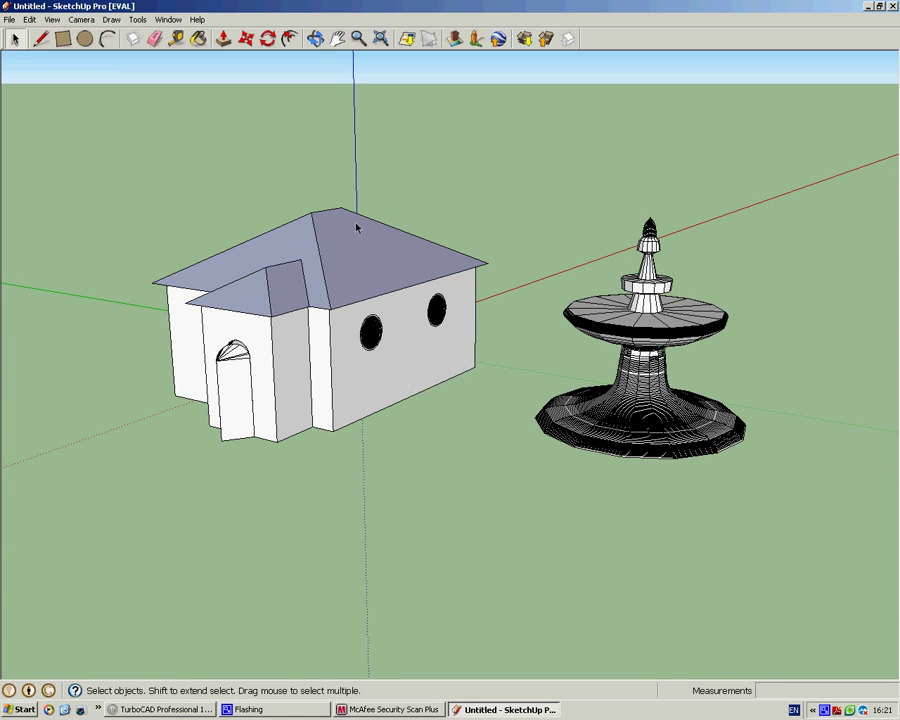
key(p)
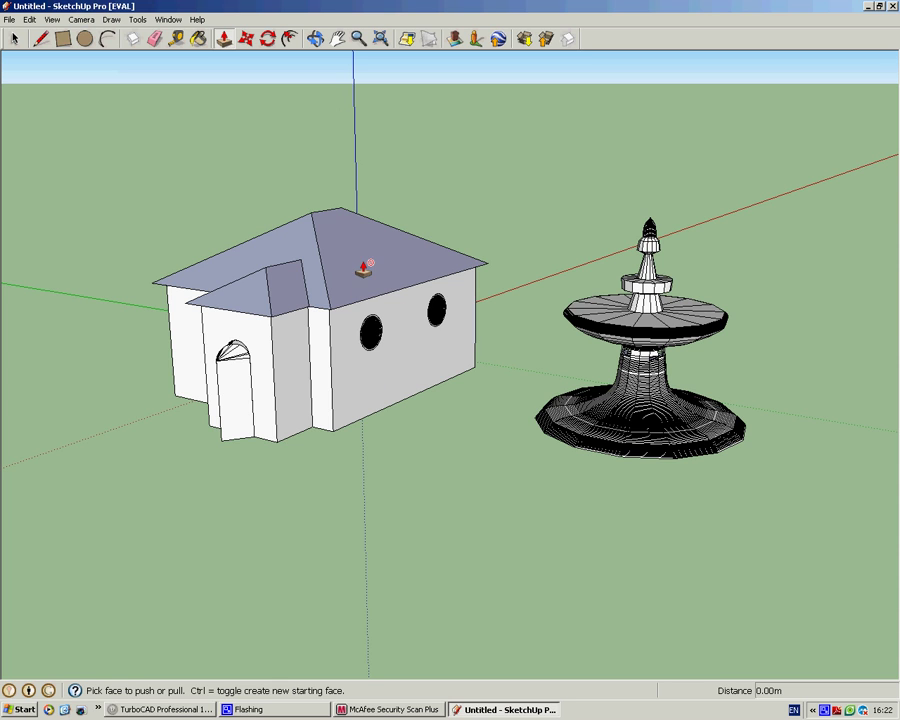
scroll(440, 264, down, 3)
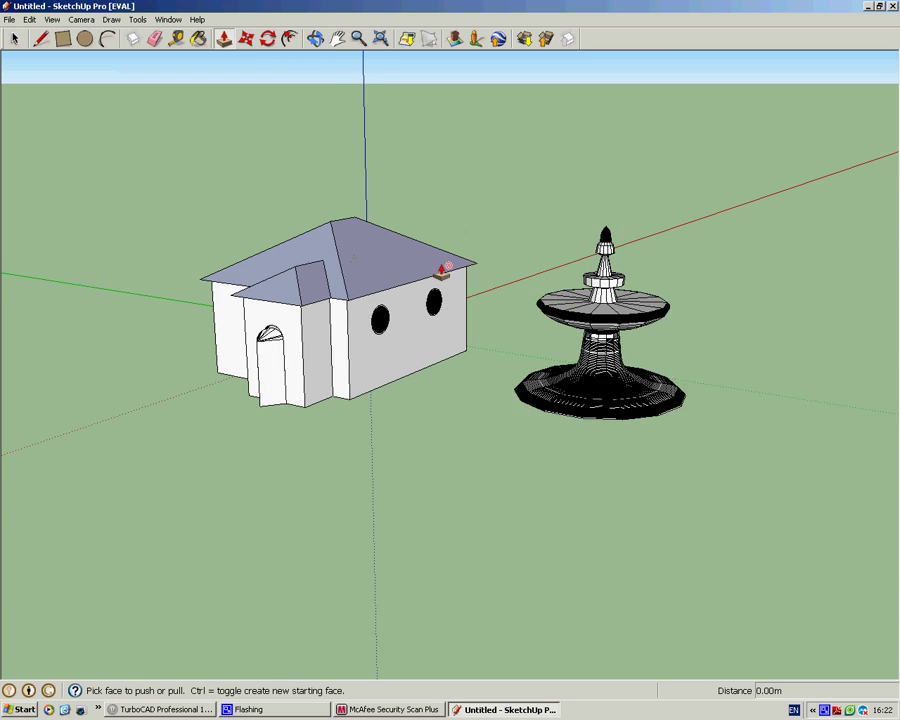
key(space)
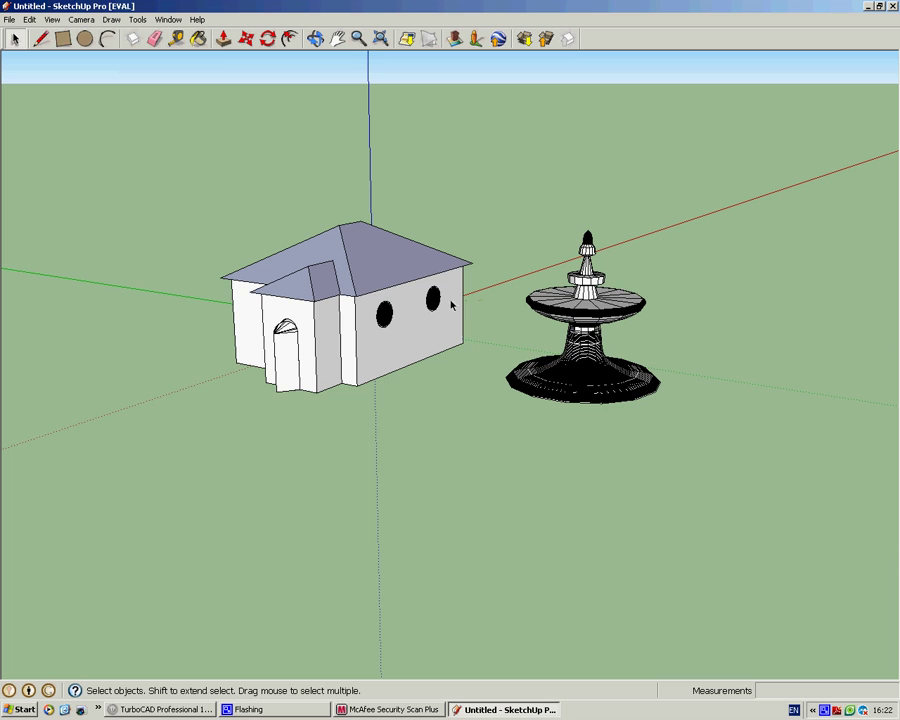
Step: Explode the imported house-and-fountain component and clear the selection
click(395, 280)
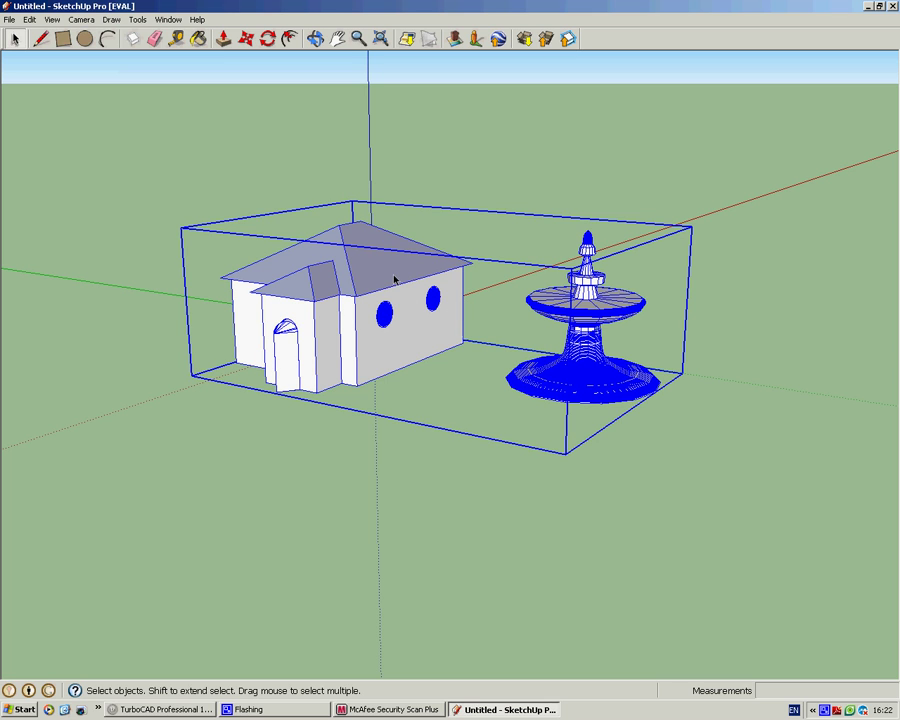
right_click(408, 280)
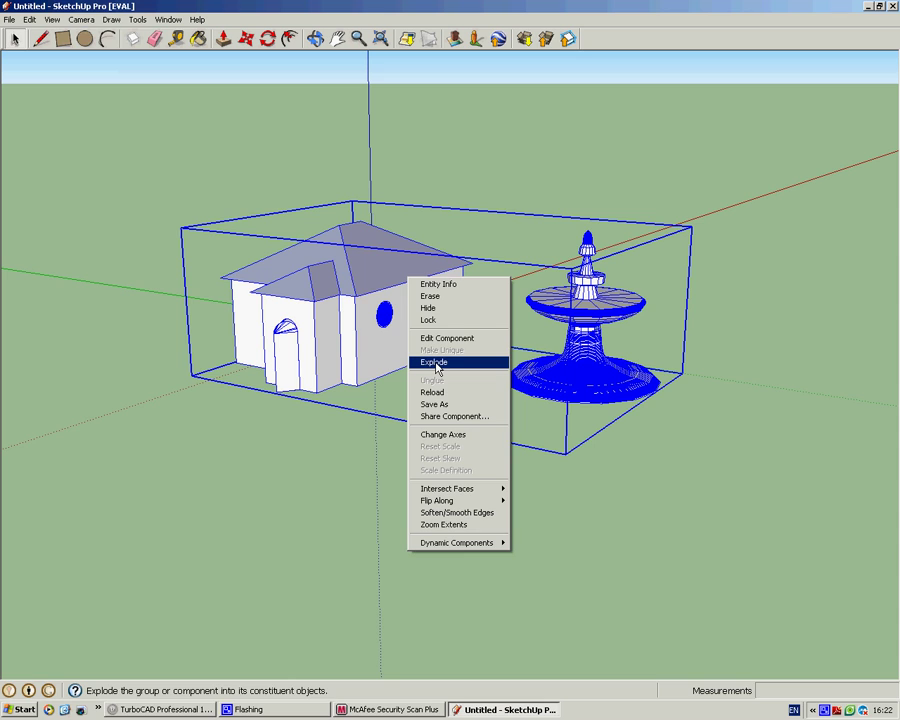
click(436, 364)
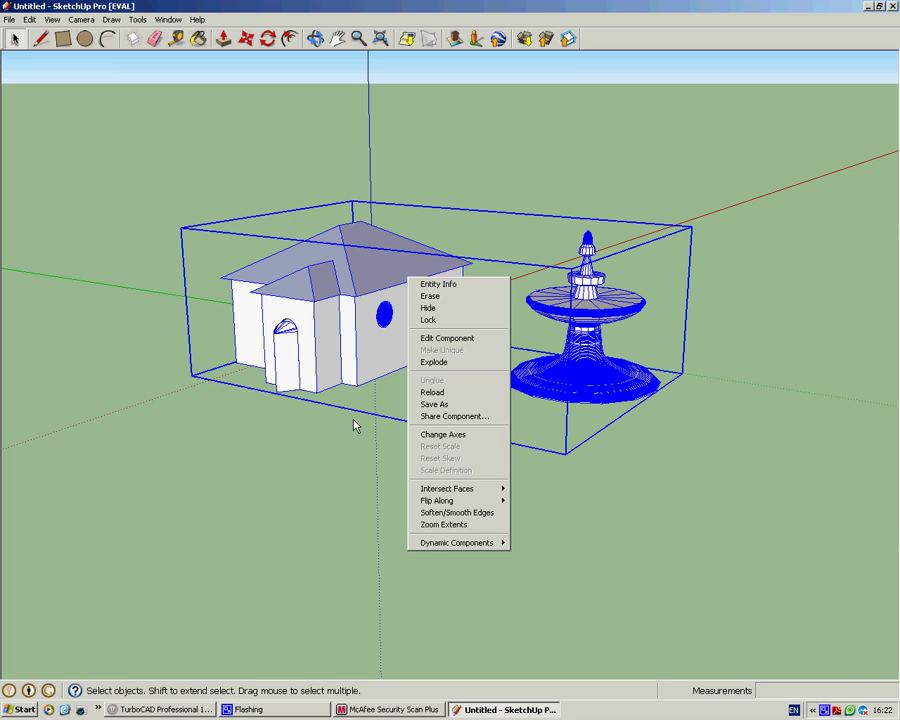
key(x)
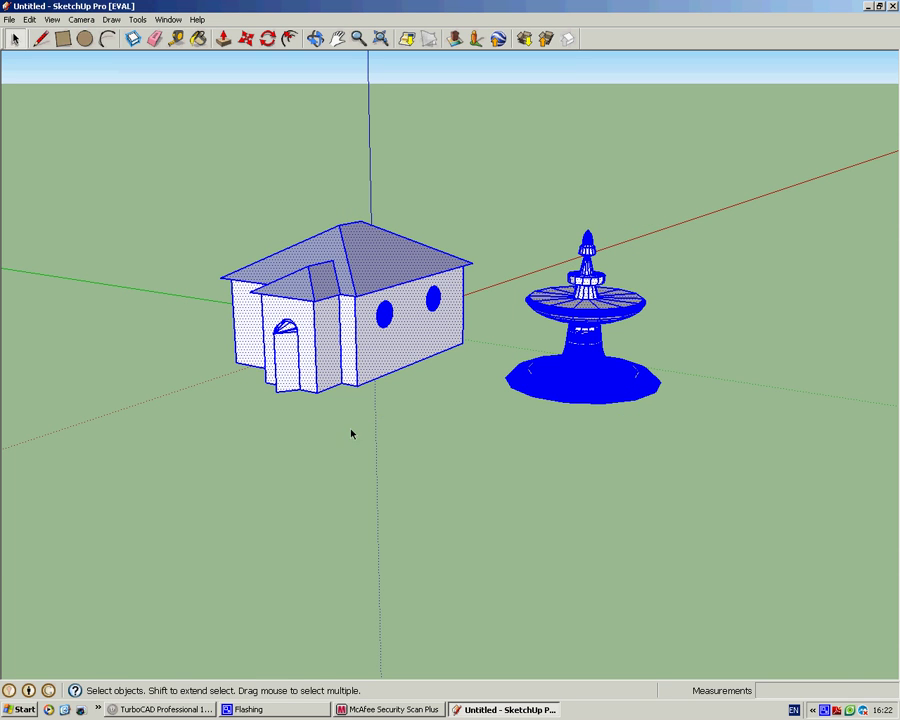
click(400, 413)
right_click(346, 331)
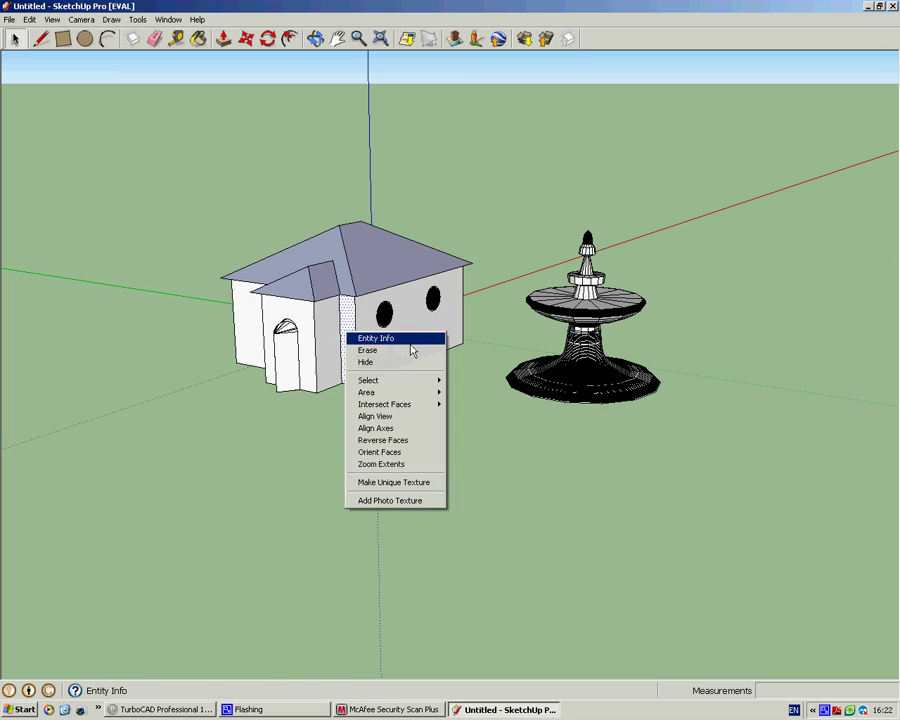
click(465, 311)
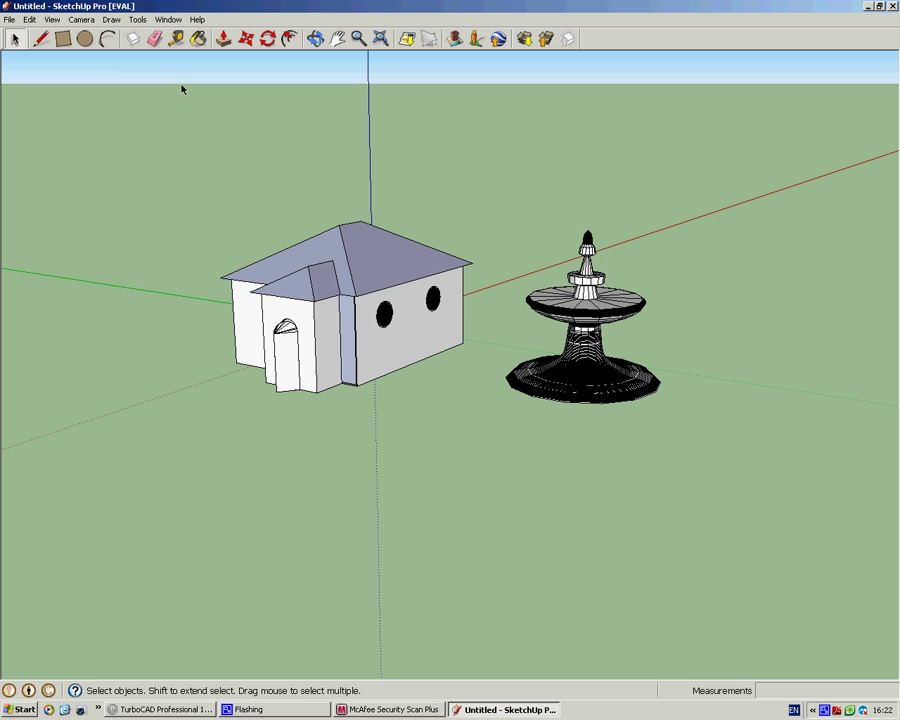
Step: Open 3D Warehouse from the File menu and enter 'dog' in its search box
click(10, 20)
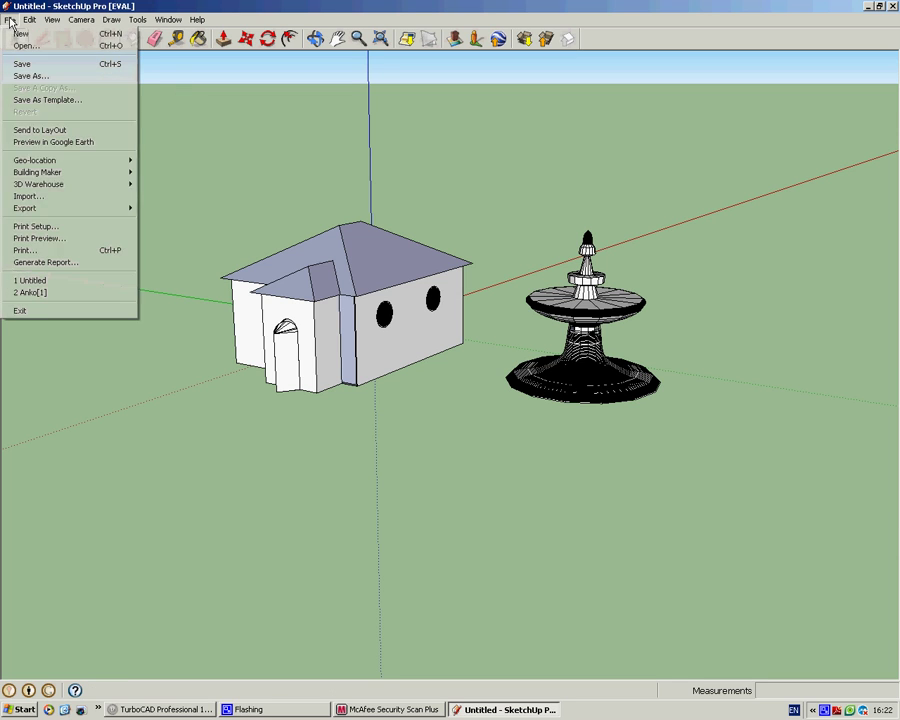
mouse_move(52, 188)
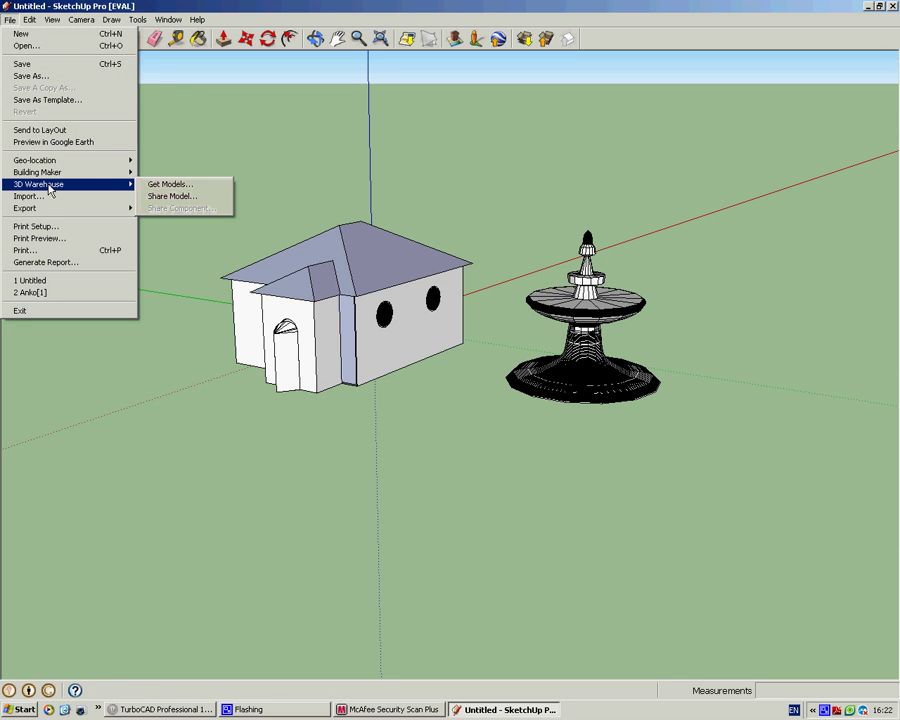
click(170, 185)
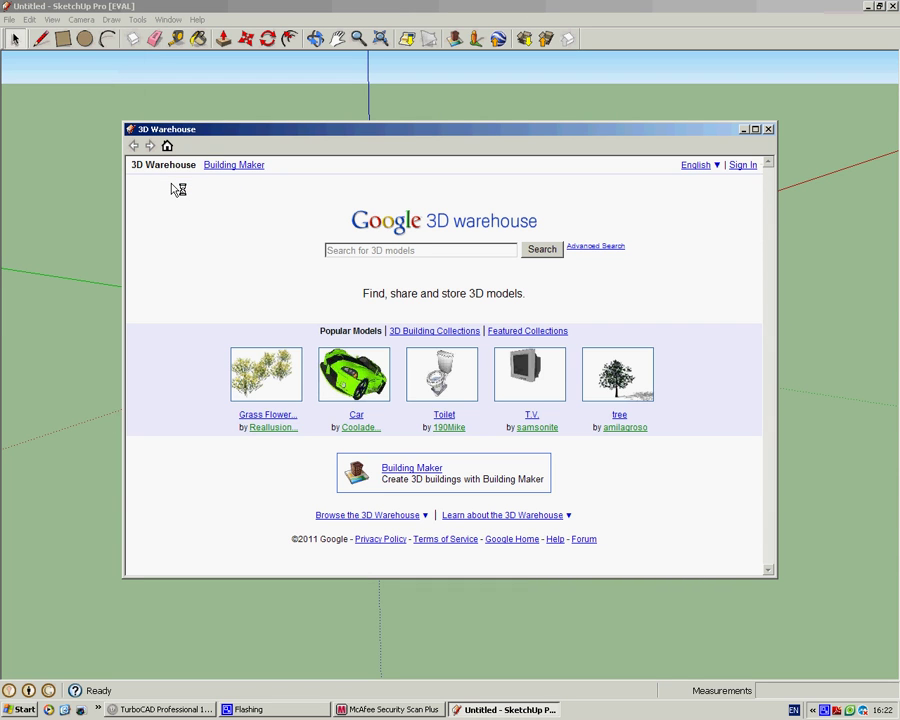
click(403, 252)
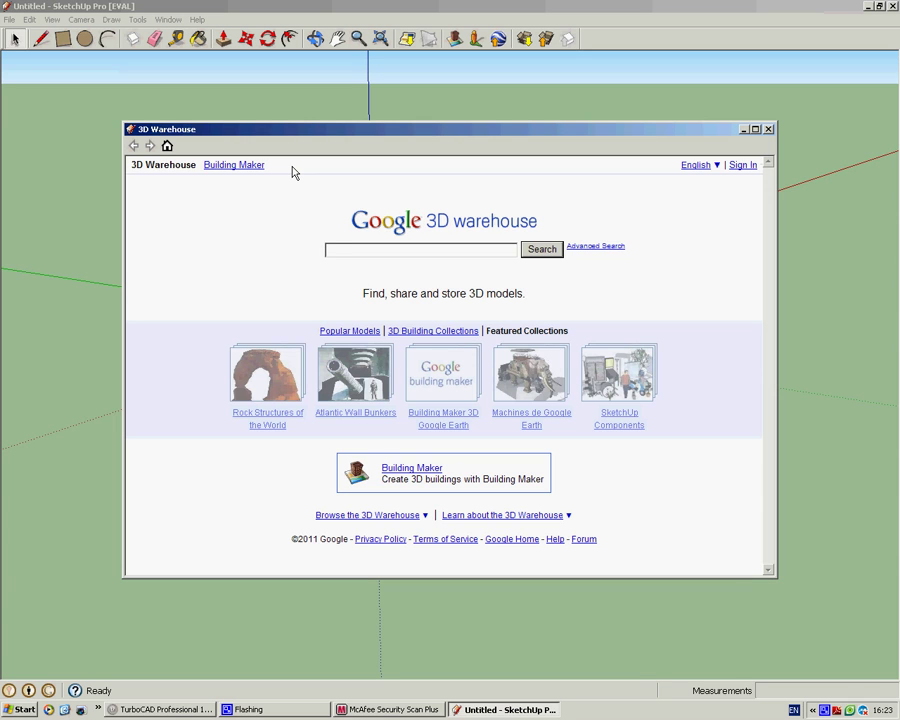
text(dog)
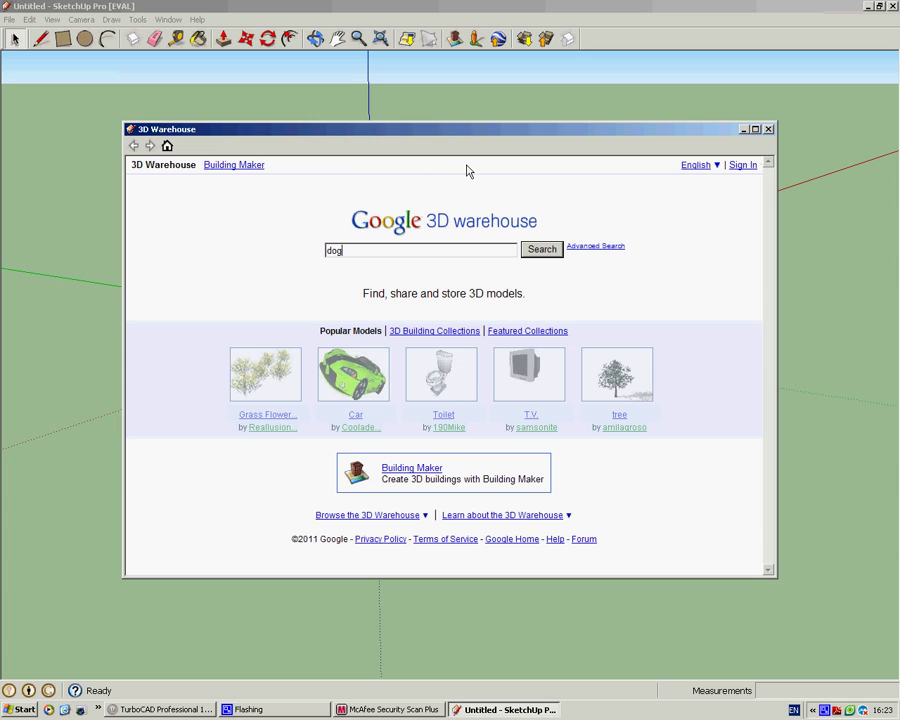
Step: Search for dog models and open the first DOG result's page
click(540, 250)
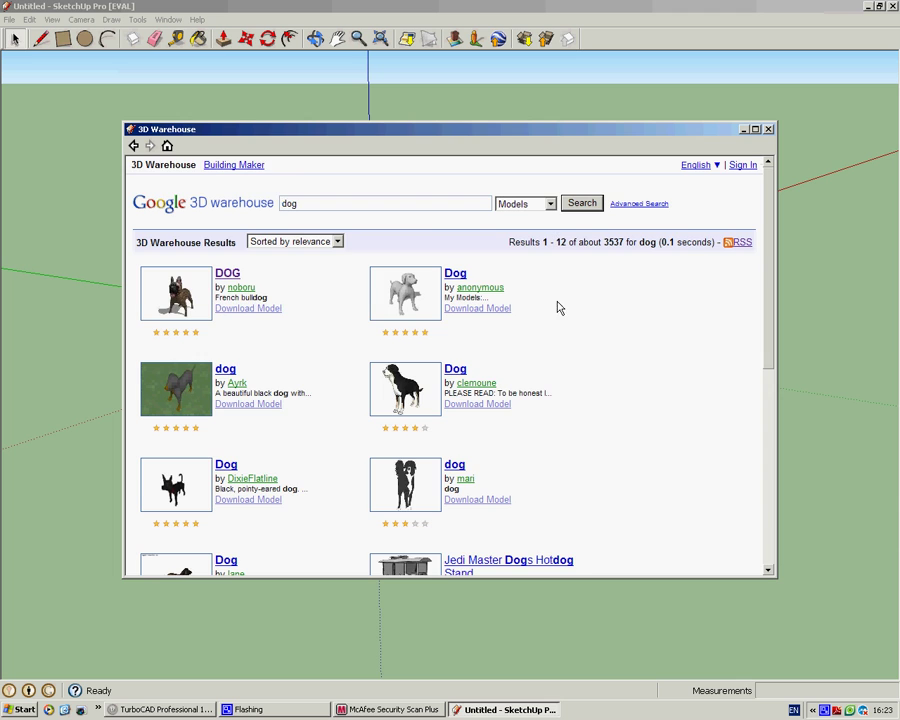
scroll(558, 320, down, 5)
scroll(550, 324, up, 1)
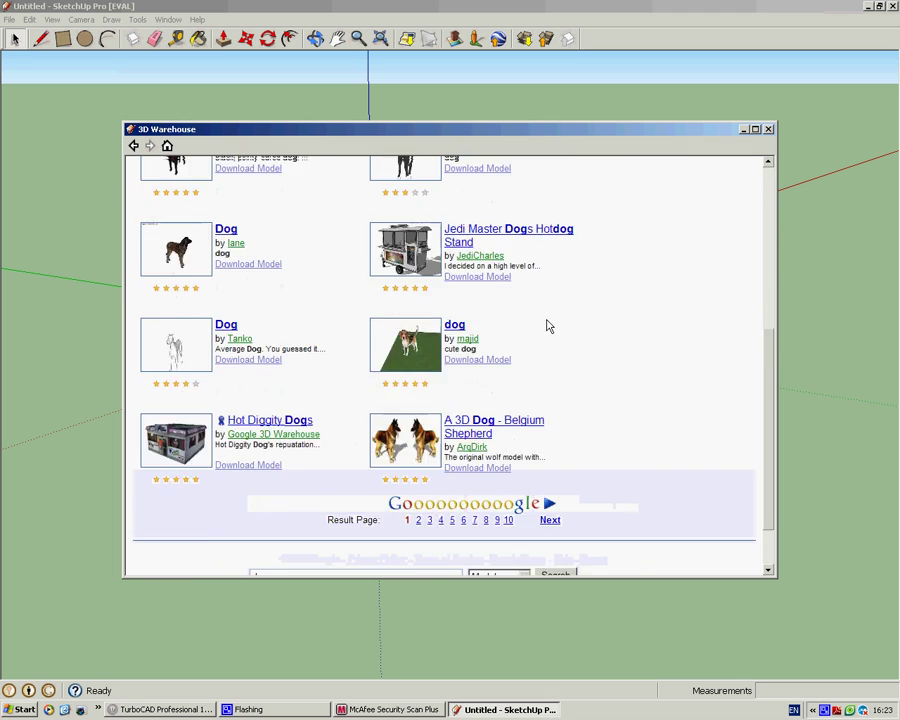
scroll(548, 322, up, 5)
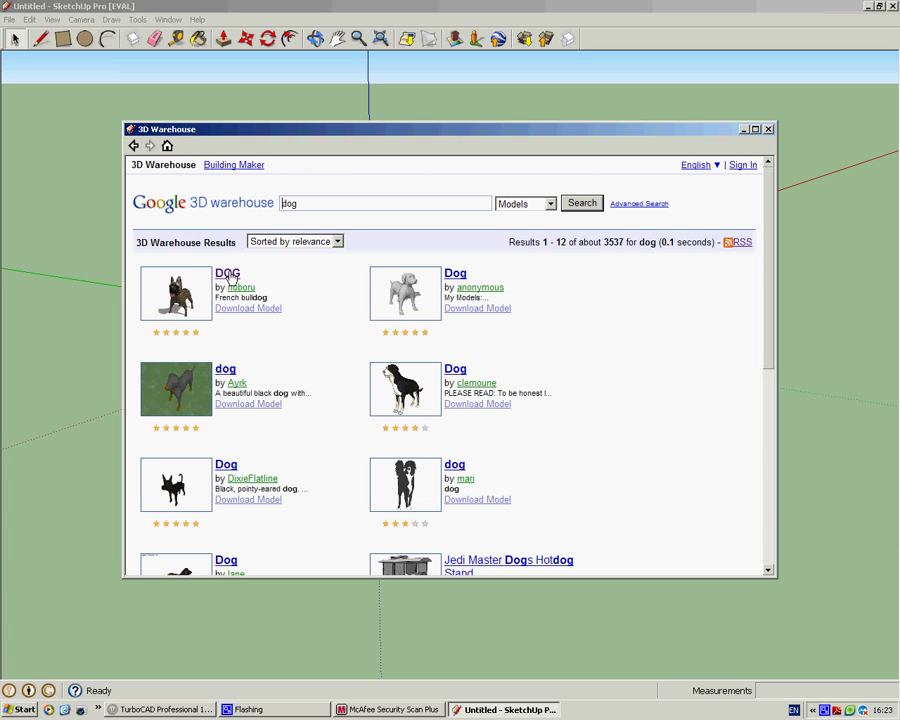
click(229, 275)
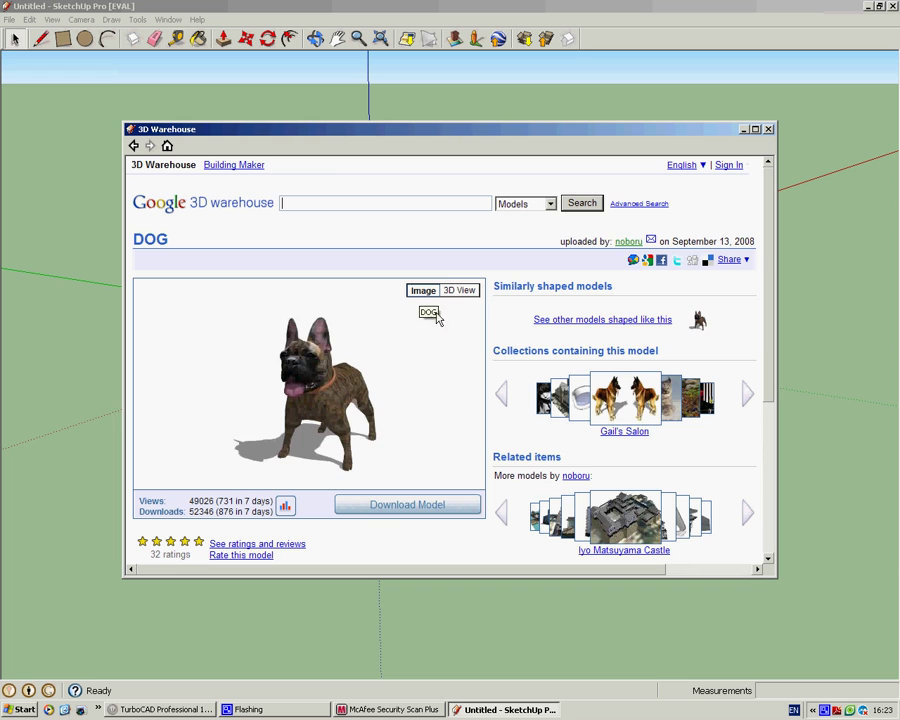
Step: Inspect the dog in 3D View, then download it straight into the model
click(459, 292)
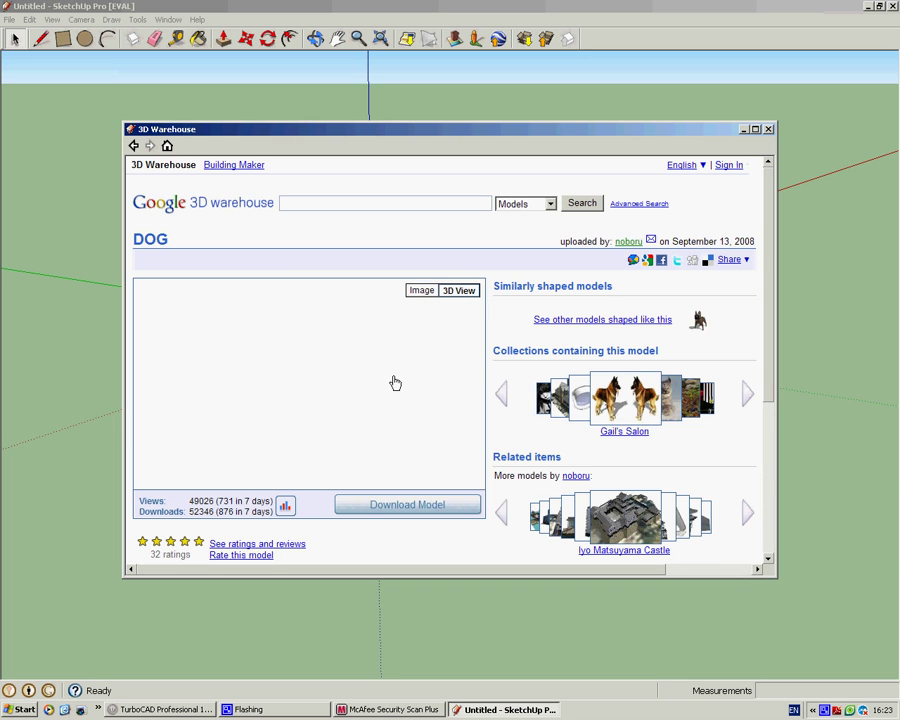
middle_click(350, 383)
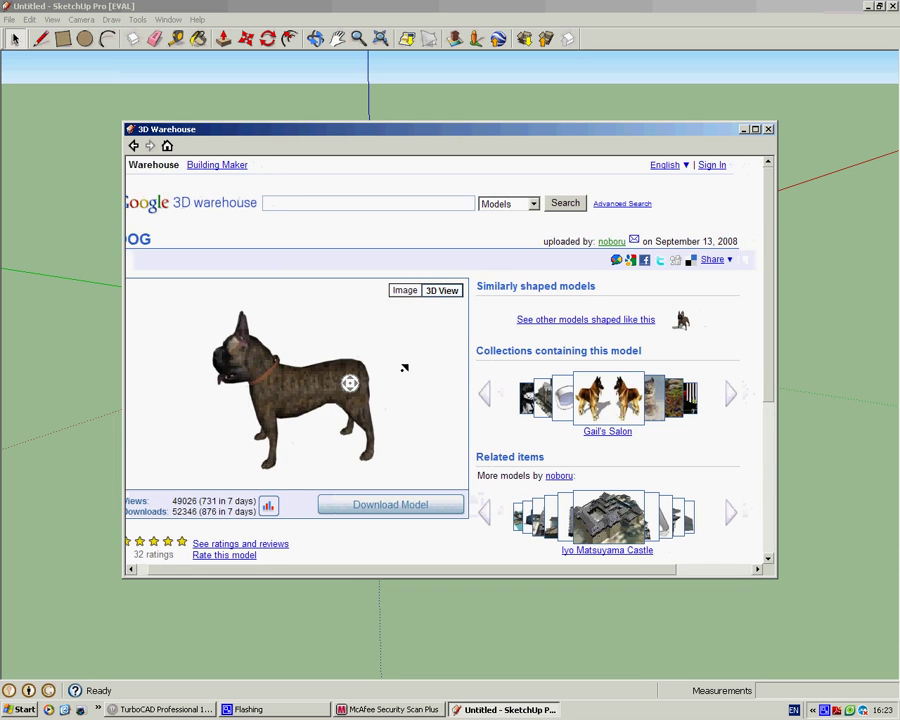
drag(238, 372, 362, 360)
click(389, 504)
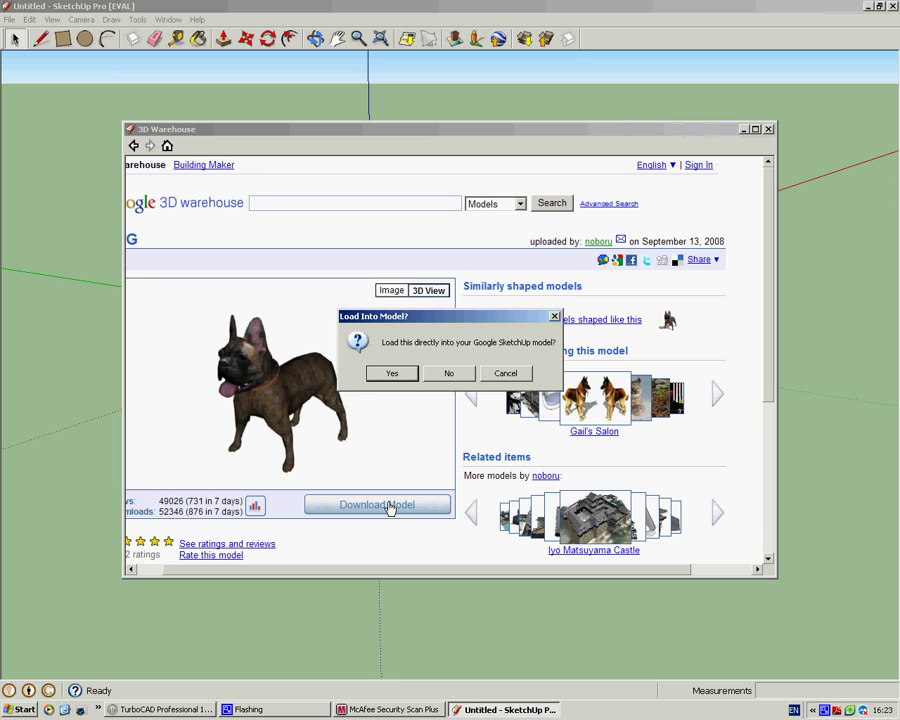
click(393, 375)
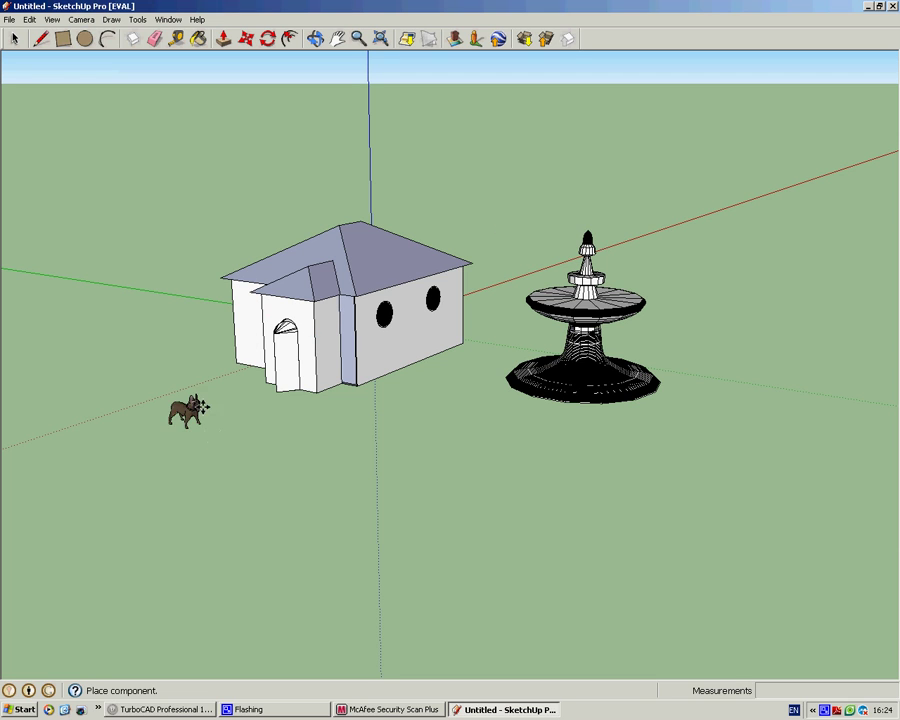
Step: Place the bulldog on the ground near the house's arched door and zoom toward it
click(245, 406)
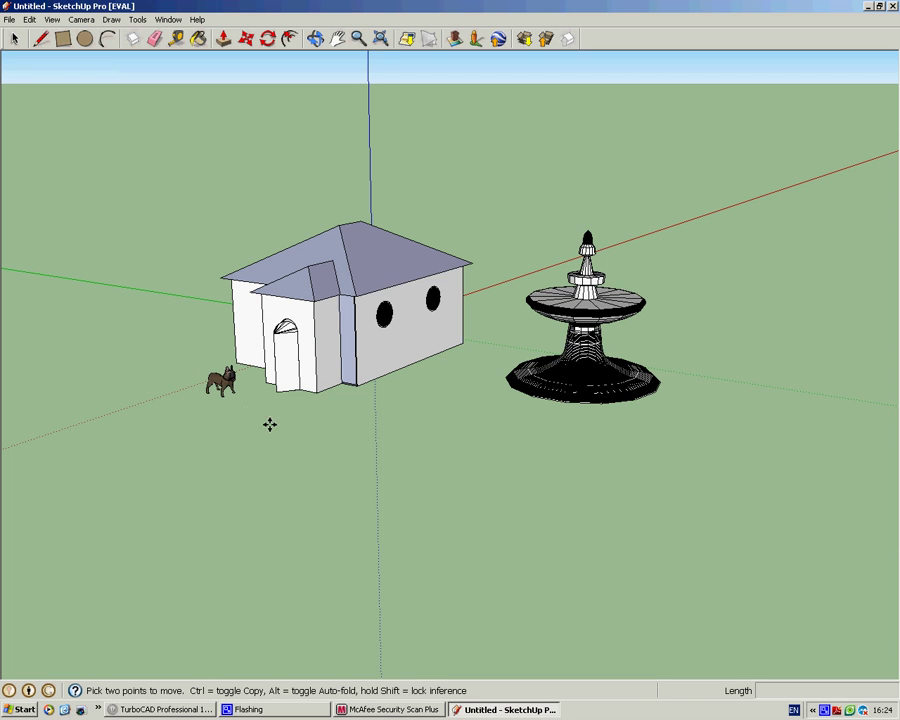
key(space)
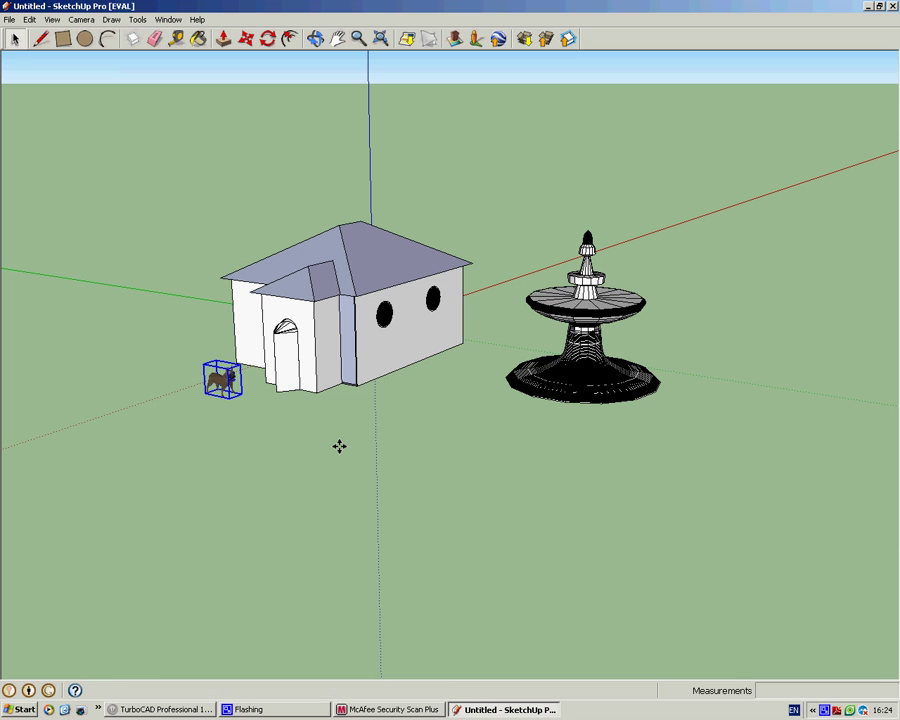
middle_drag(386, 397, 302, 423)
scroll(225, 378, up, 3)
scroll(226, 386, up, 5)
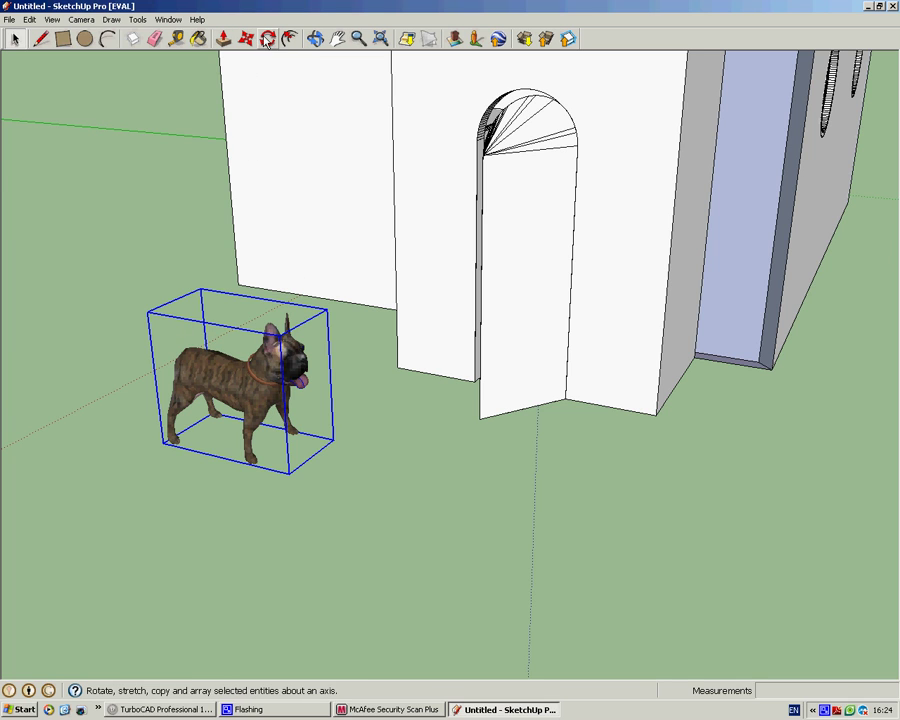
Step: Rotate the dog about 63 degrees so it faces the viewer
click(272, 40)
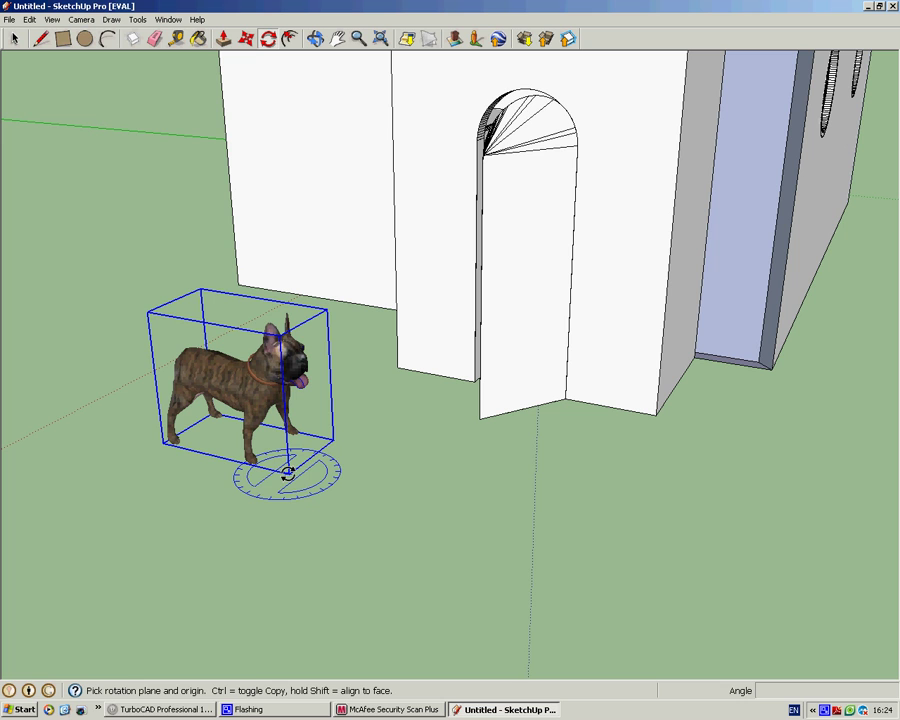
click(287, 472)
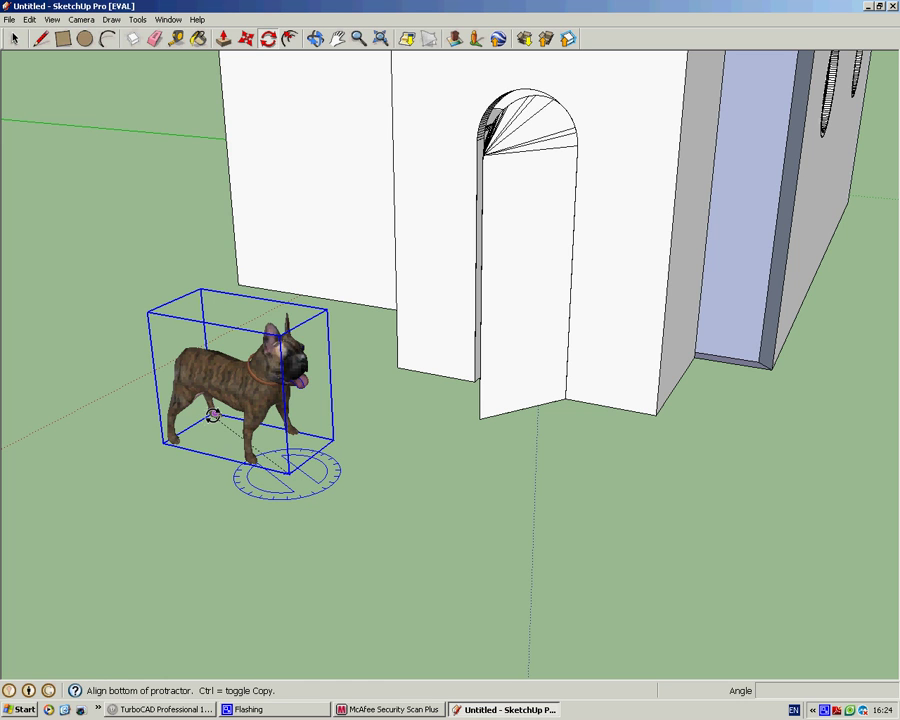
click(208, 418)
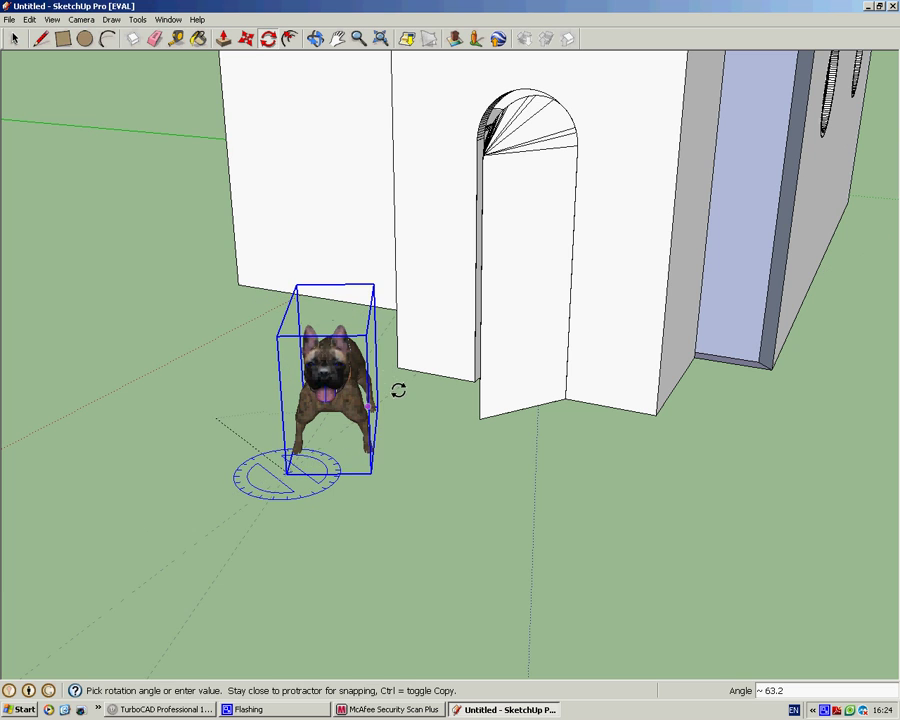
click(400, 390)
key(space)
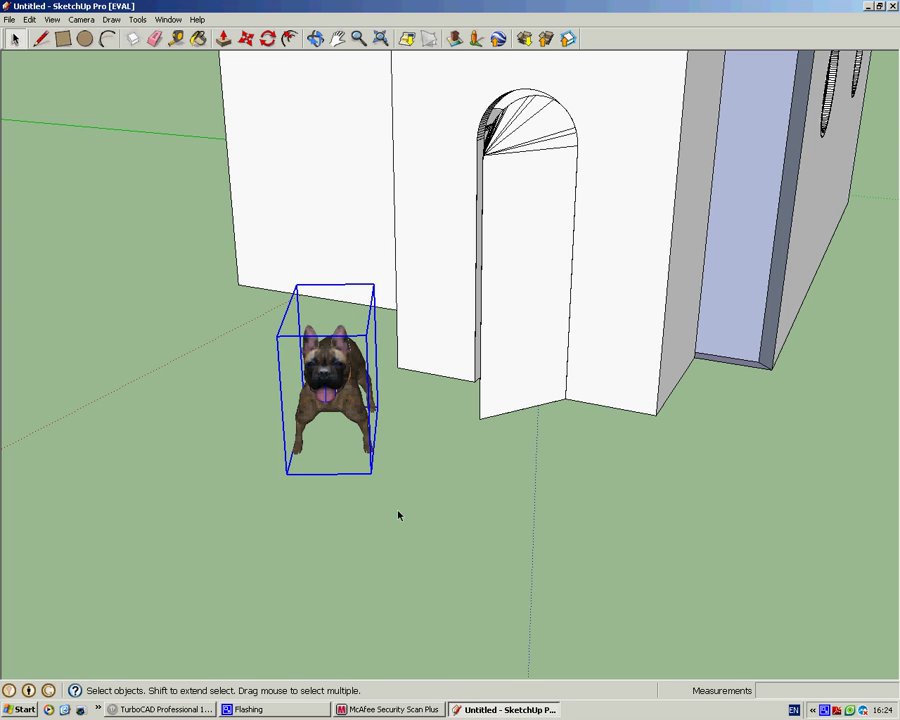
Step: Move the dog about 0.66 m further left of the house
key(m)
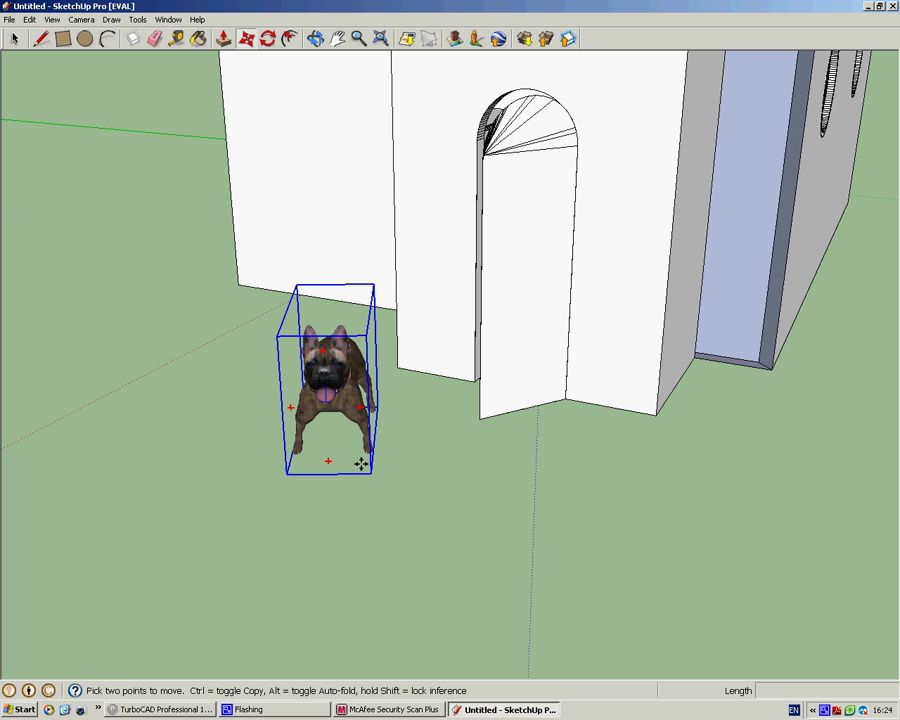
click(366, 471)
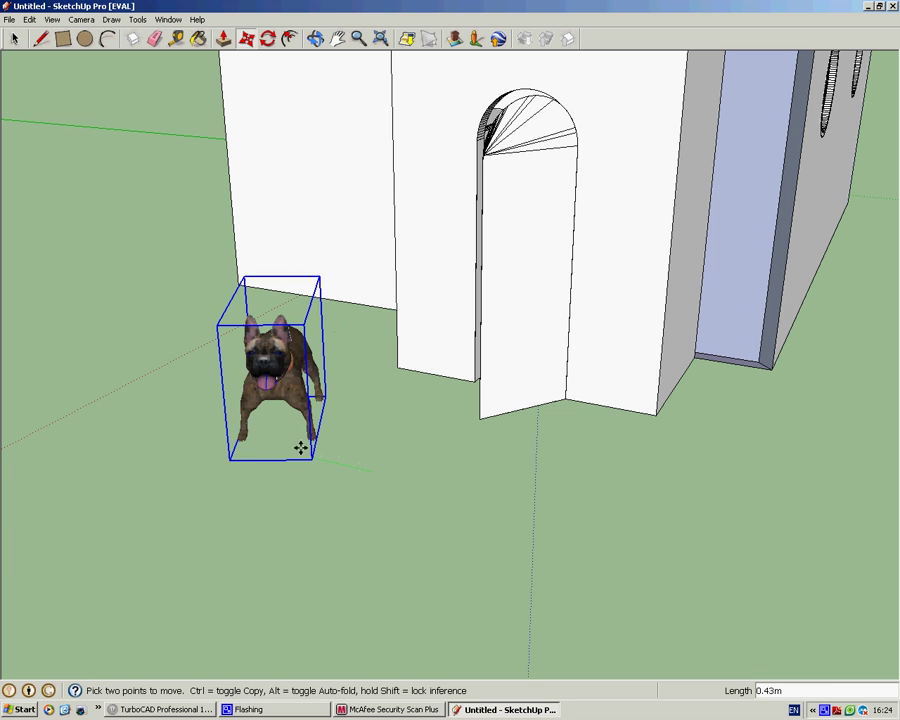
click(268, 448)
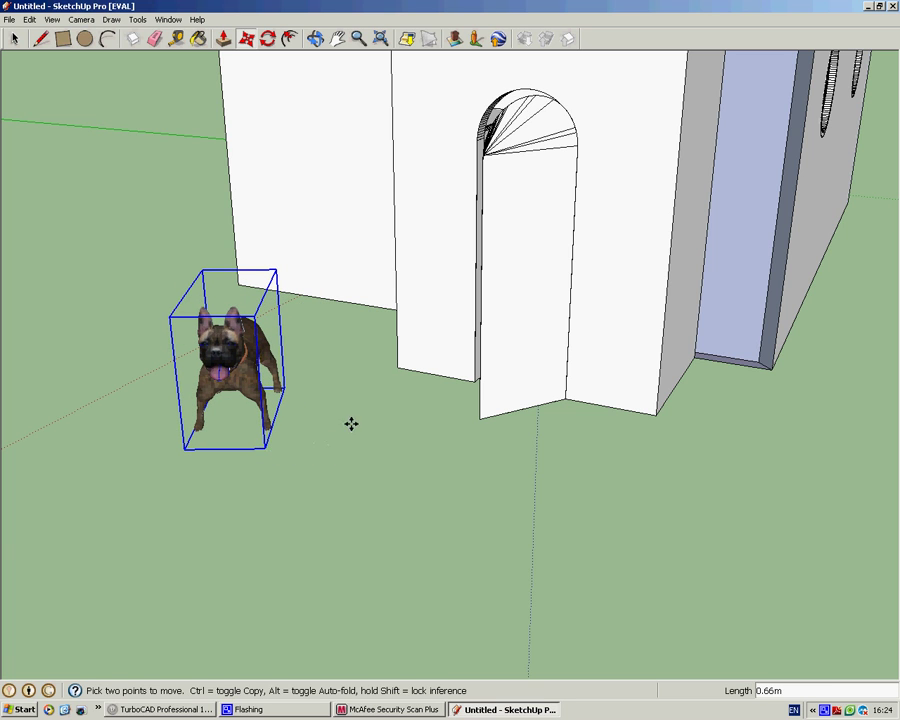
key(space)
middle_drag(357, 415, 256, 389)
click(340, 437)
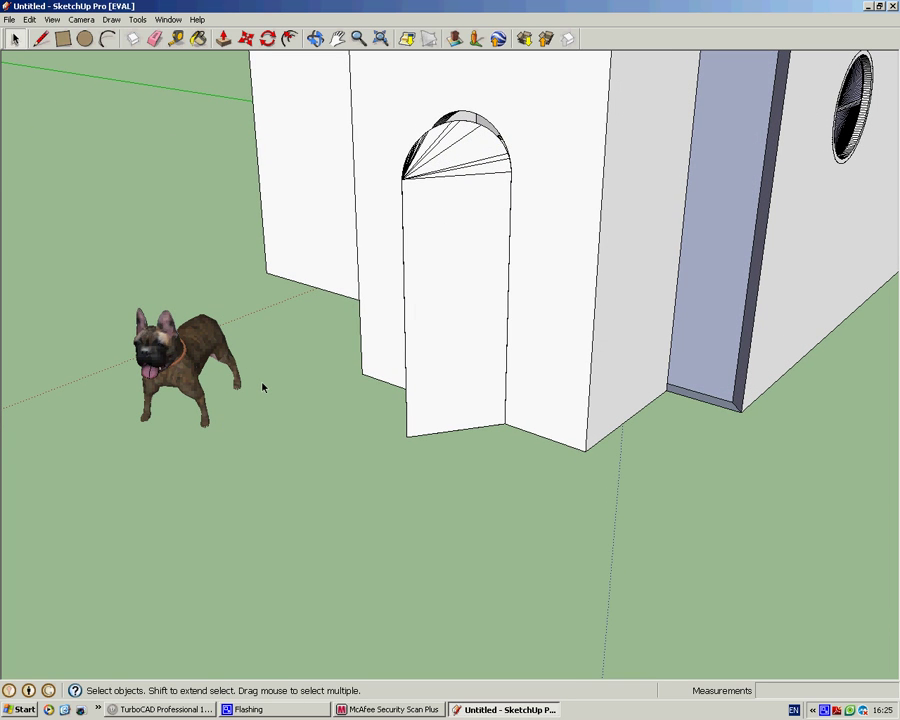
Step: Scale the bulldog up about 1.56 times with a corner grip
key(s)
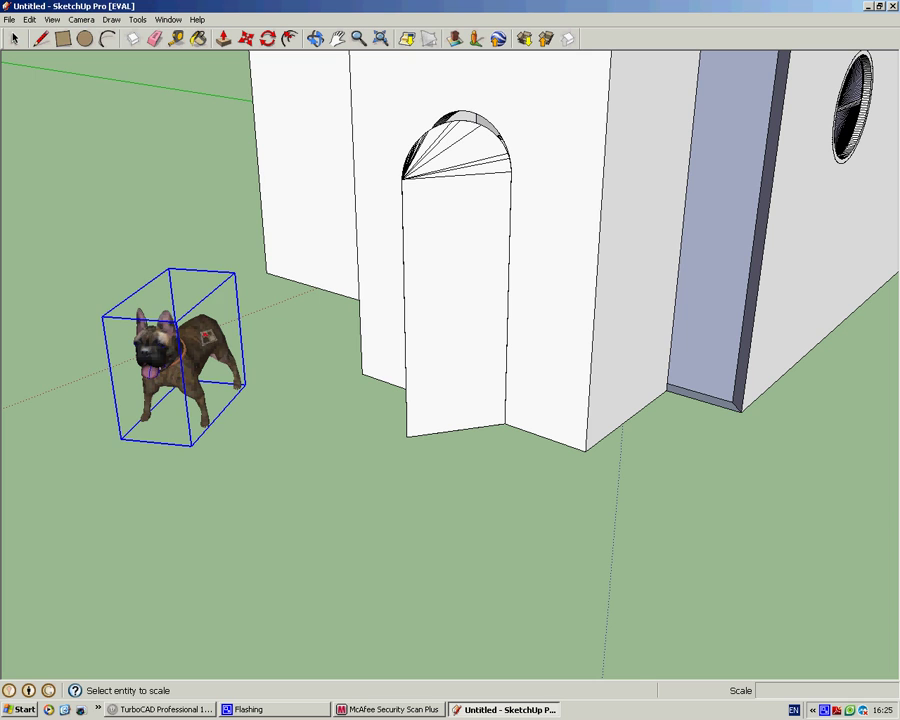
click(232, 283)
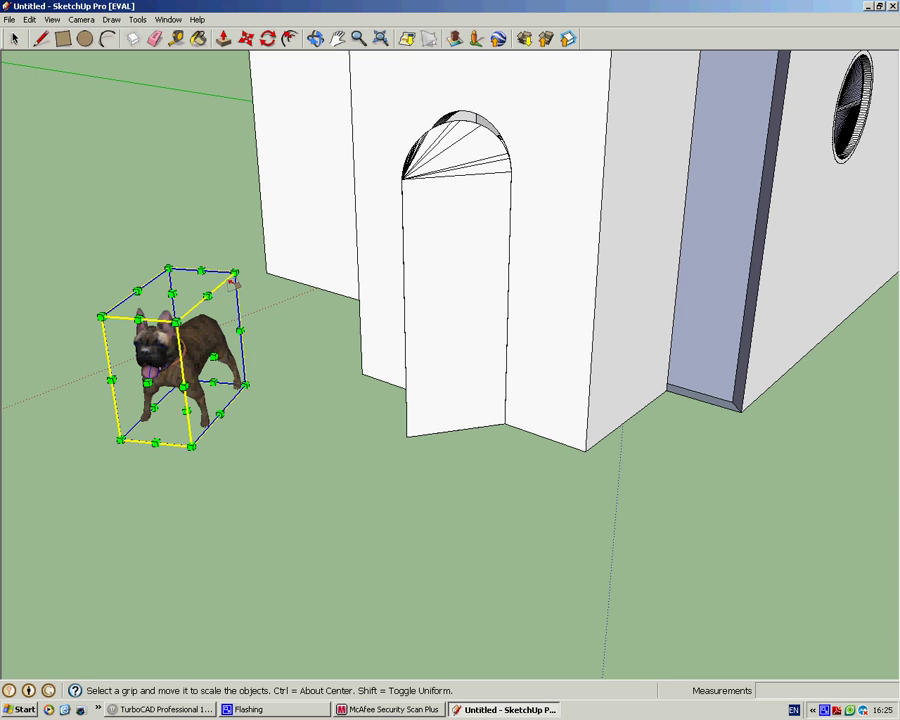
drag(234, 271, 292, 196)
key(space)
click(314, 429)
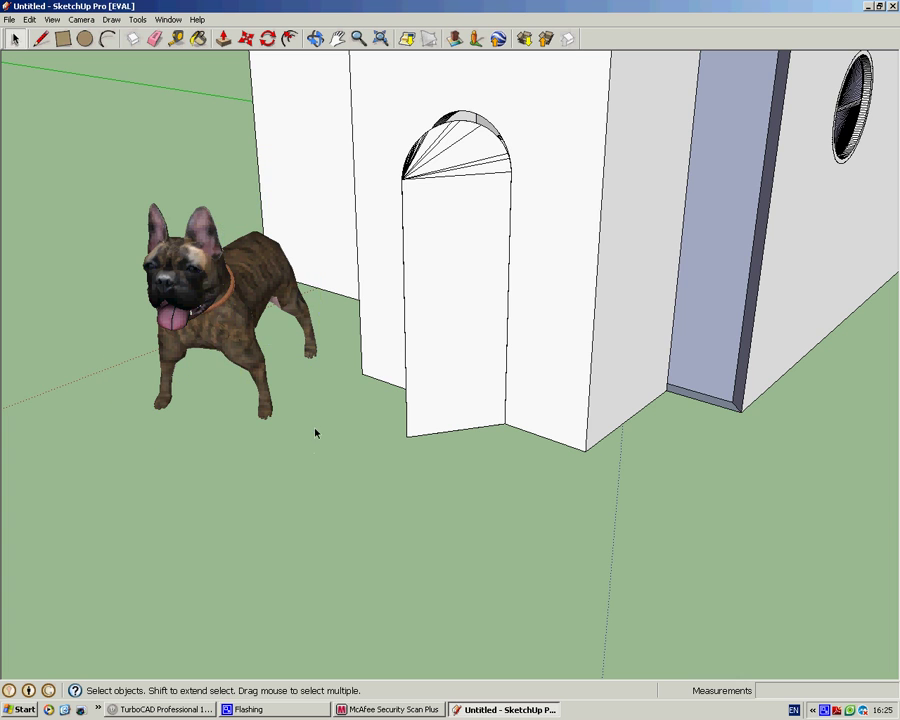
middle_drag(326, 394, 327, 233)
Step: Zoom out, pan and orbit to frame house, dog and fountain together, then open the File menu
scroll(327, 233, down, 4)
scroll(444, 74, down, 1)
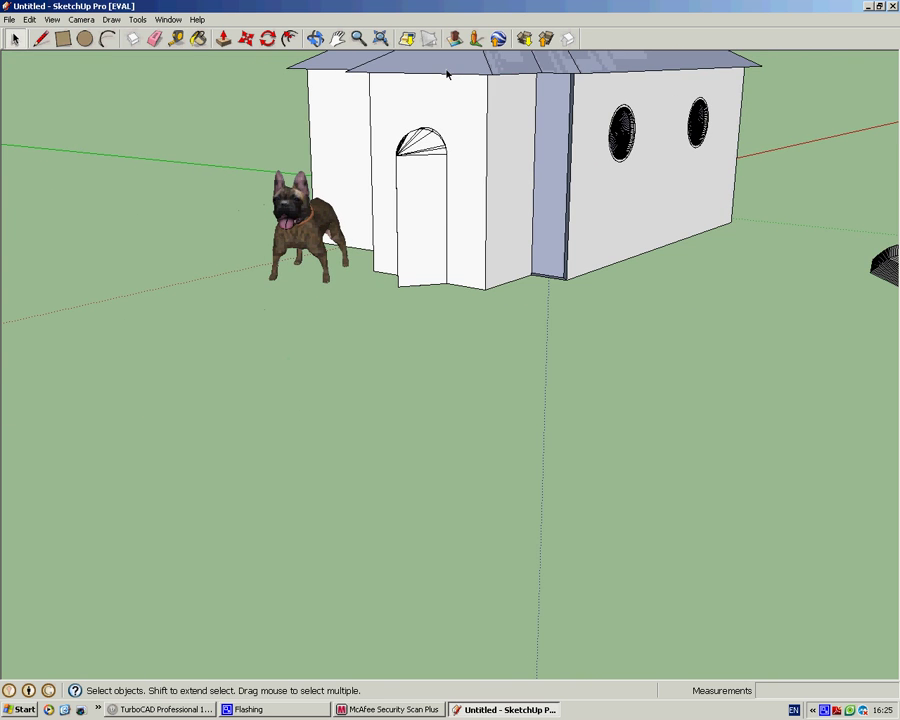
shift+middle_drag(444, 74, 412, 316)
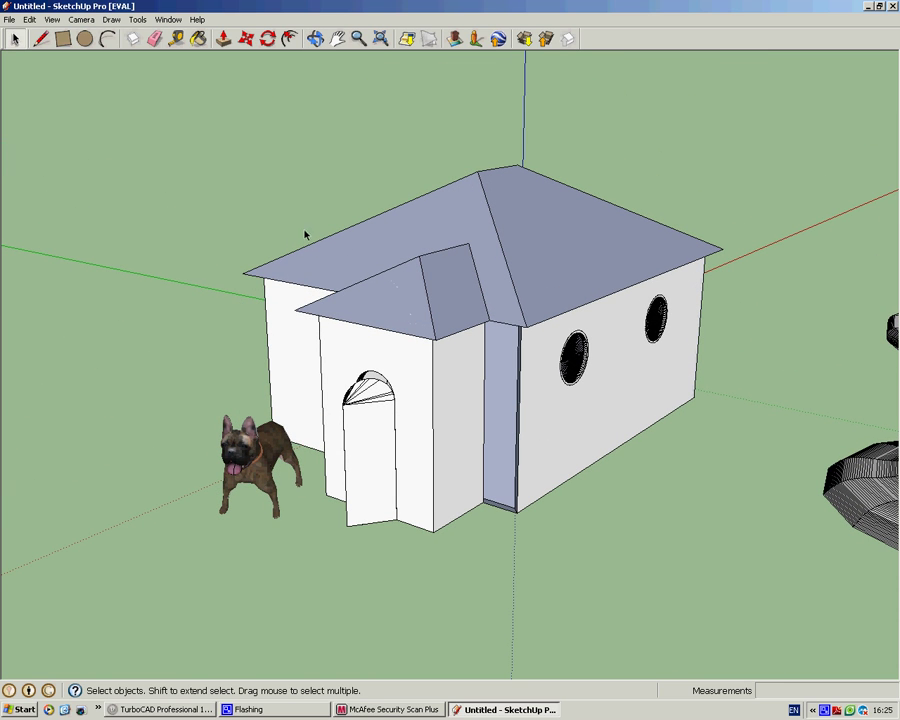
scroll(330, 252, down, 3)
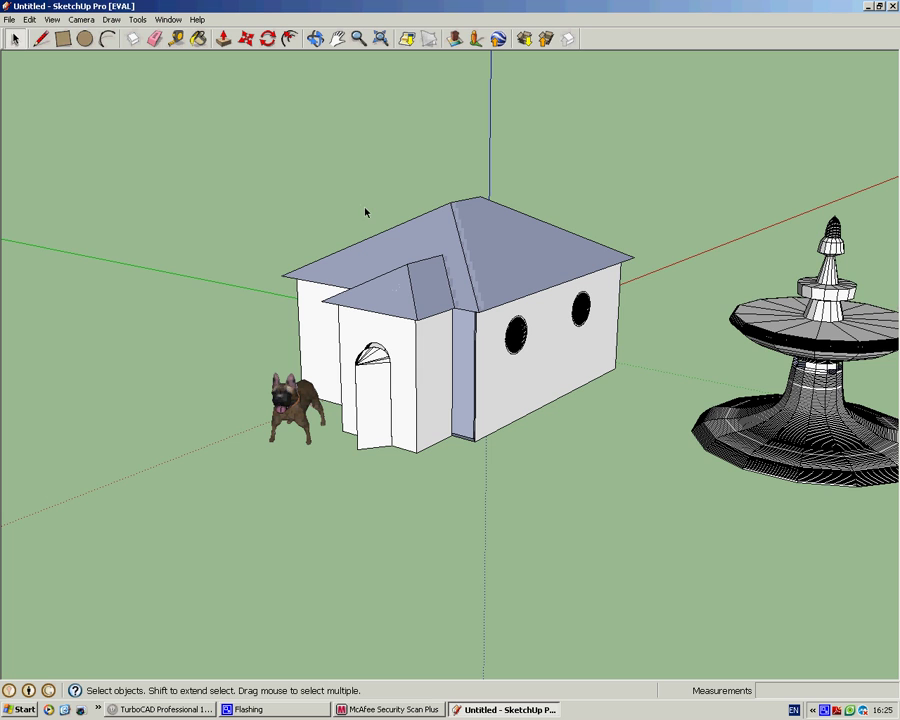
middle_drag(374, 255, 420, 251)
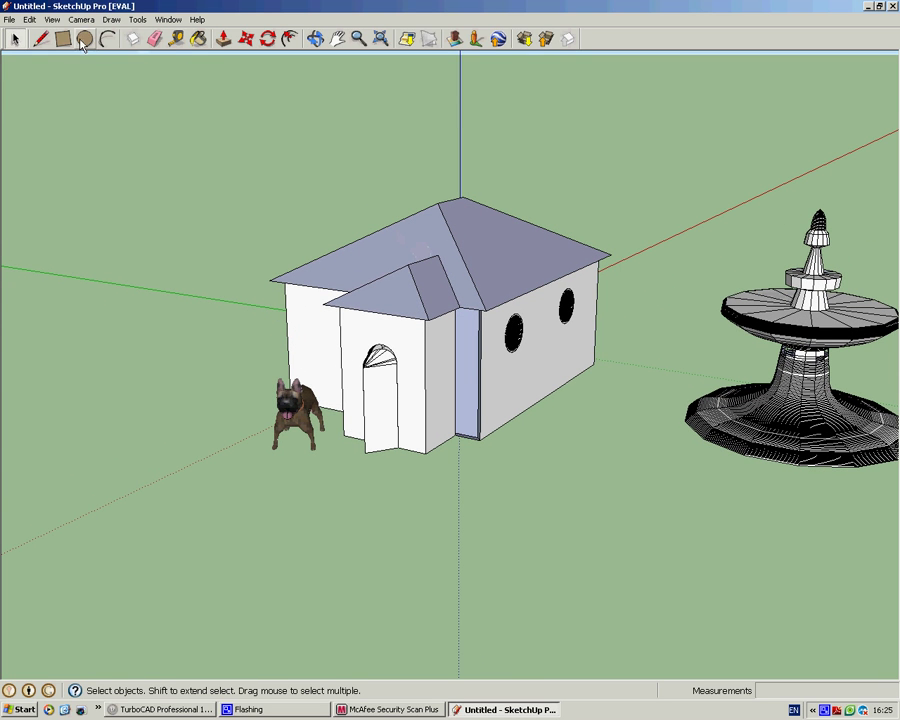
click(9, 19)
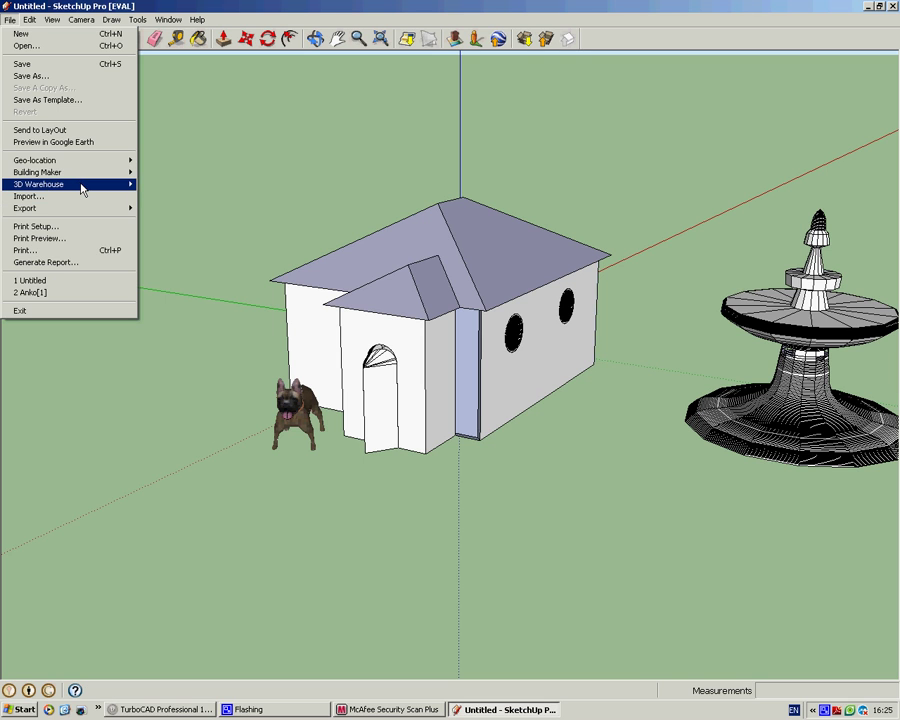
Step: Search 3D Warehouse for 'tree', open the first result and download it
mouse_move(83, 186)
click(168, 185)
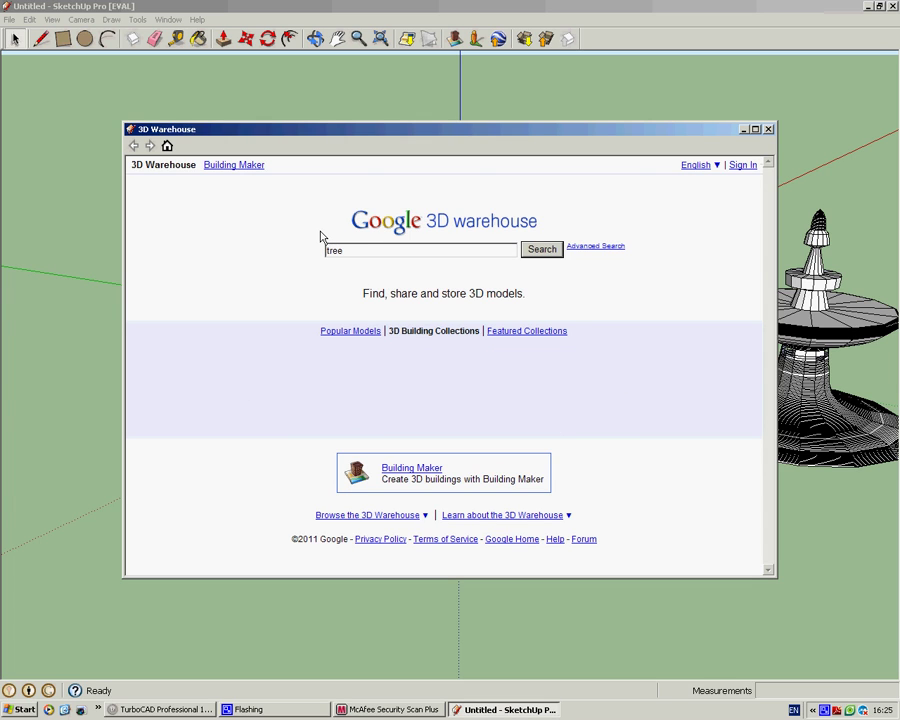
click(540, 251)
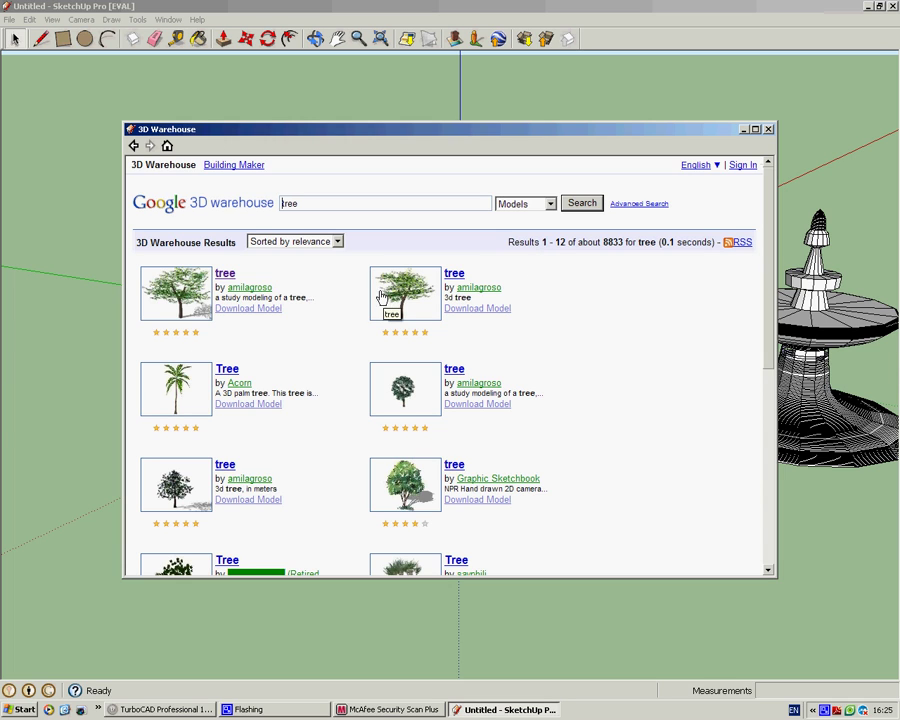
click(226, 276)
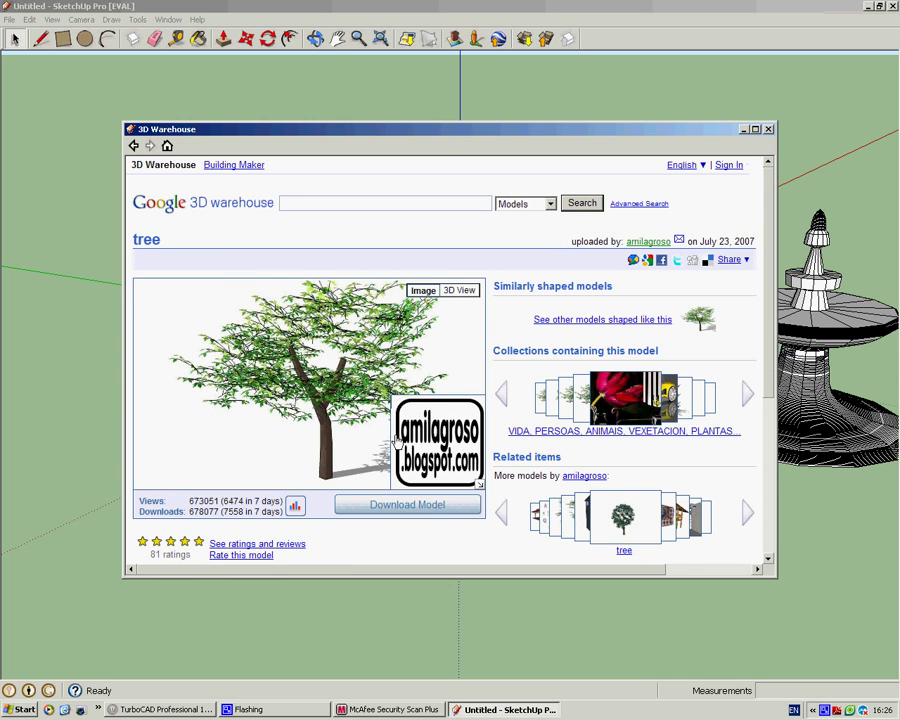
click(405, 506)
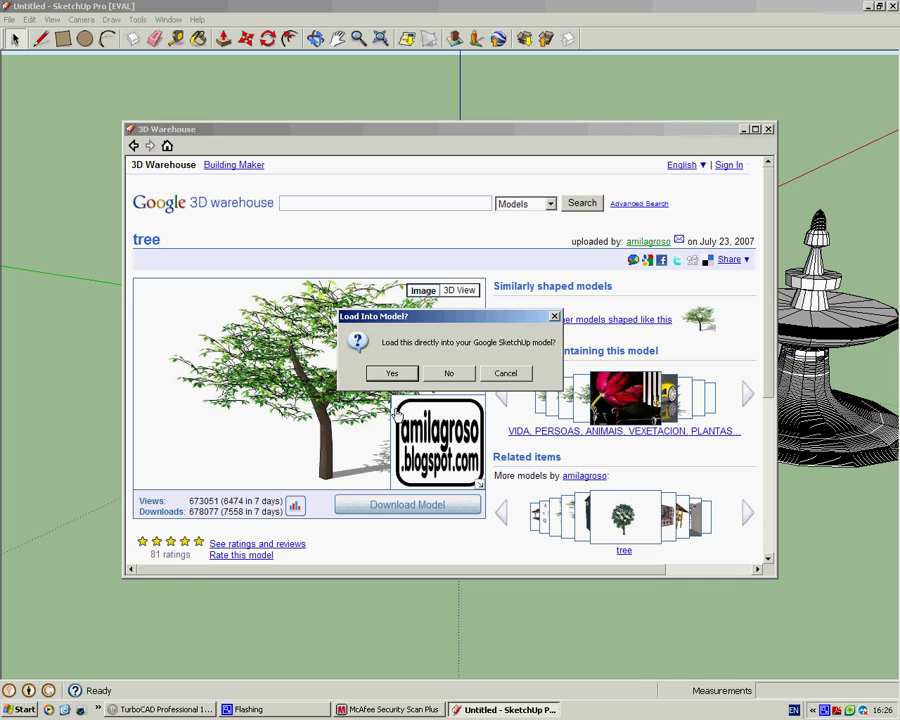
Step: Load the downloaded tree and place it left of the house, behind the dog
click(391, 374)
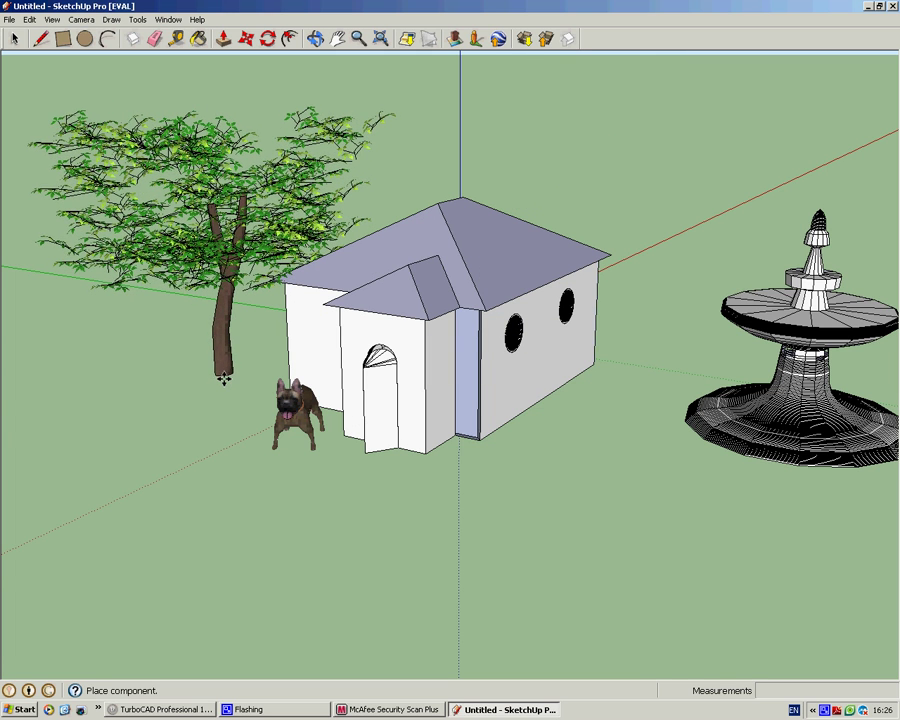
click(258, 348)
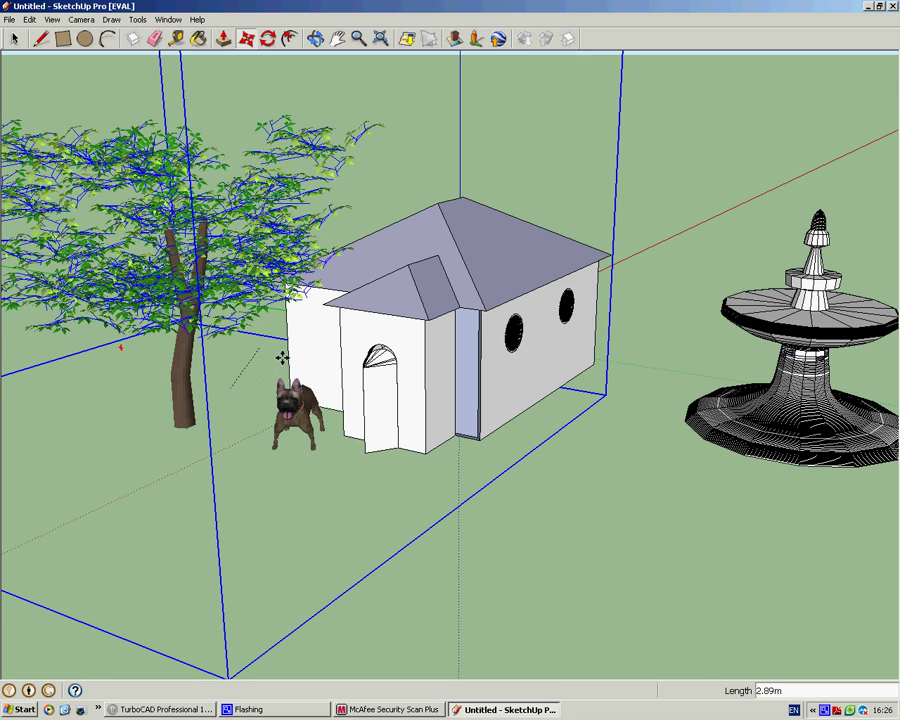
click(310, 354)
Step: Orbit, zoom out and pan to view the whole scene from farther back
key(o)
right_click(275, 375)
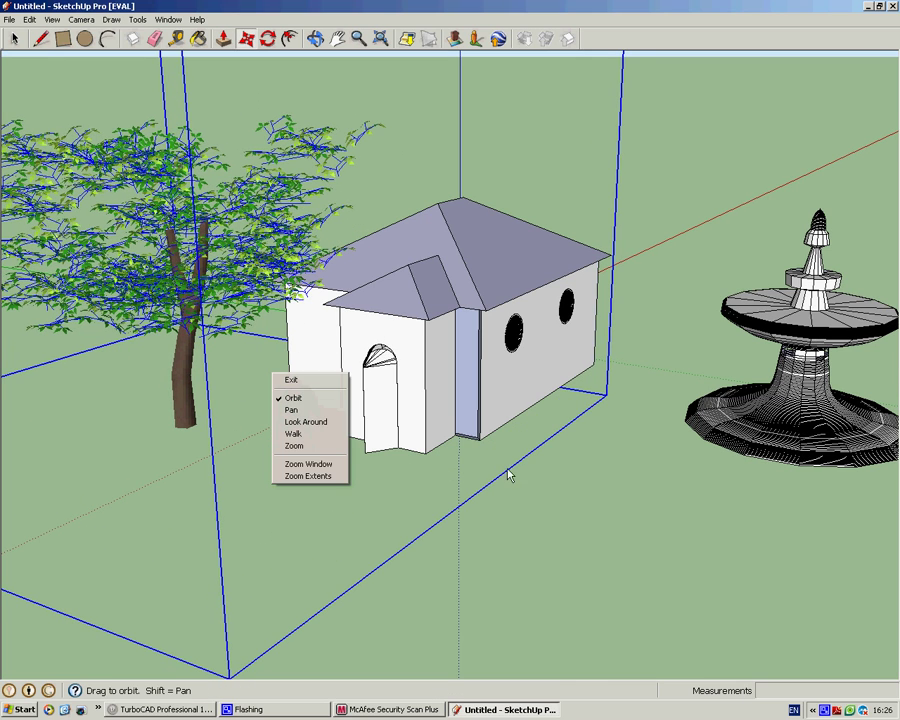
key(Escape)
key(space)
click(546, 498)
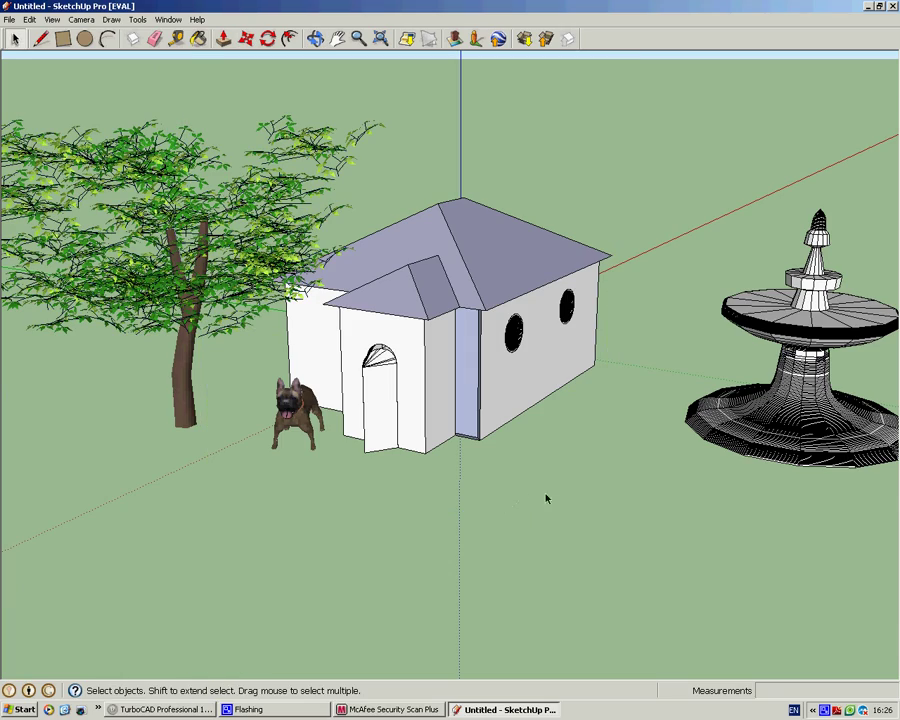
middle_drag(459, 487, 321, 422)
scroll(133, 175, down, 4)
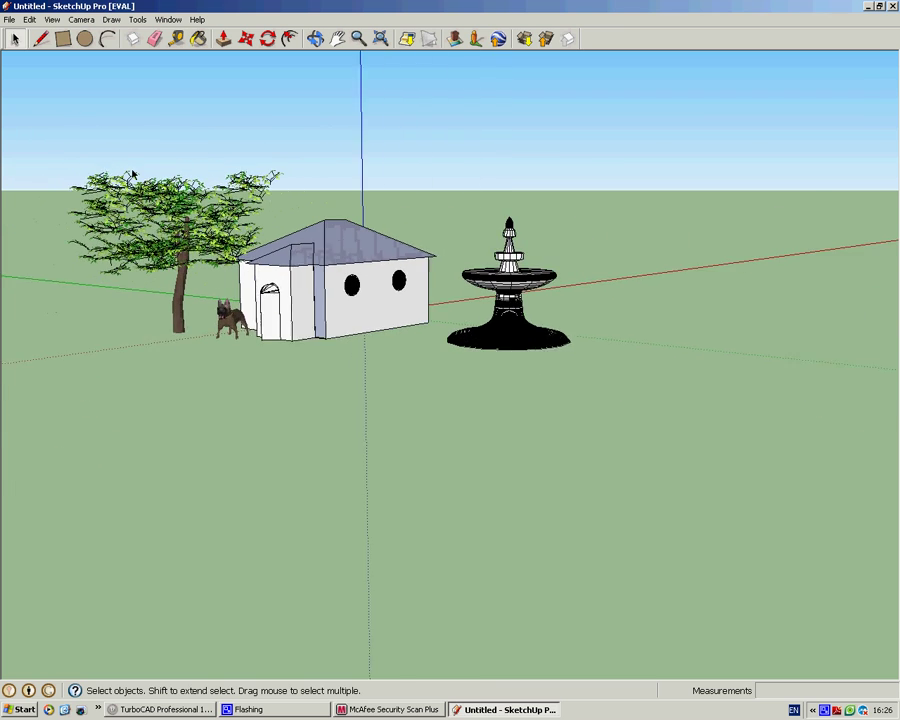
scroll(133, 175, down, 2)
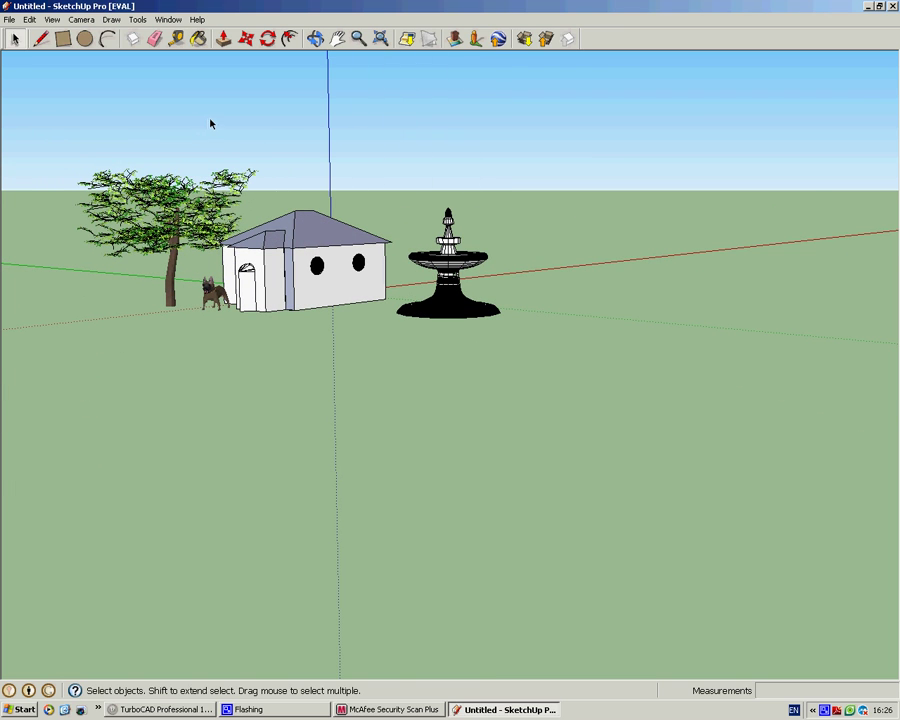
shift+middle_drag(190, 180, 365, 363)
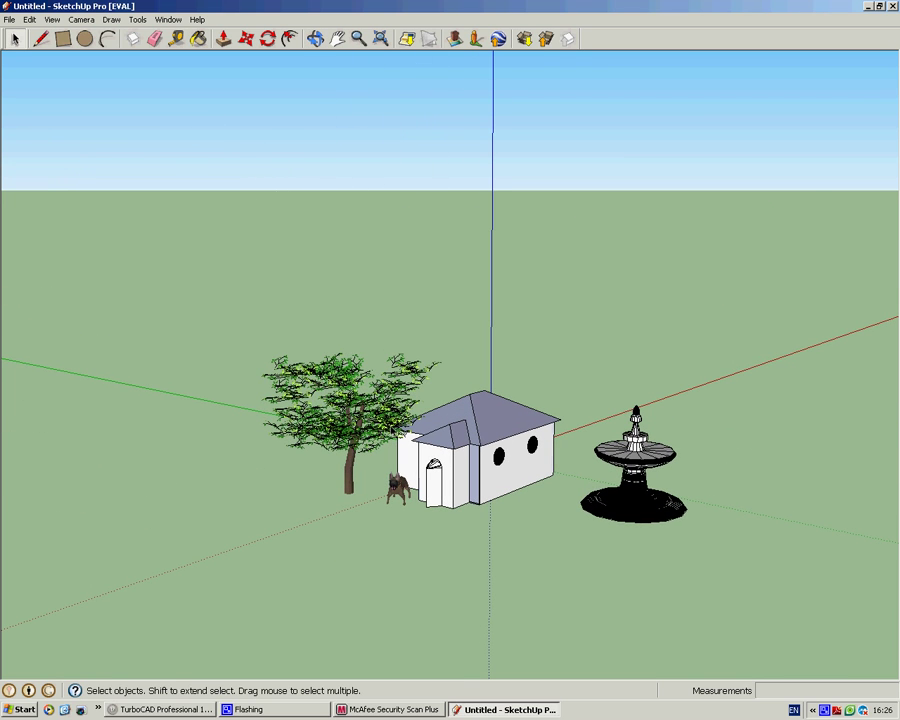
Step: Scale the tree upward to 1.60 times its height so it towers over the house
key(s)
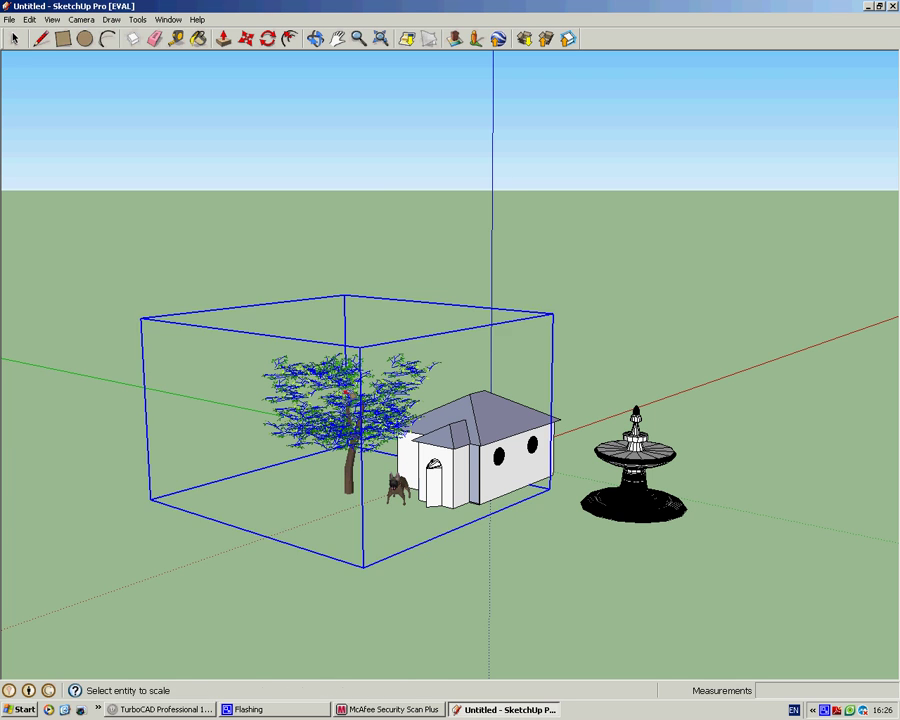
click(416, 352)
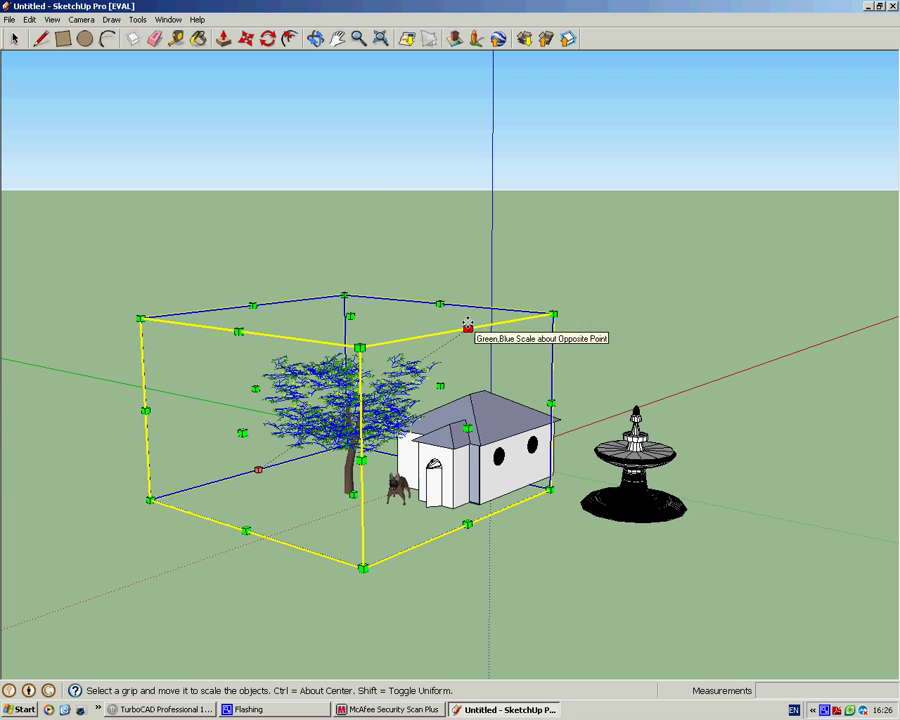
drag(467, 327, 444, 204)
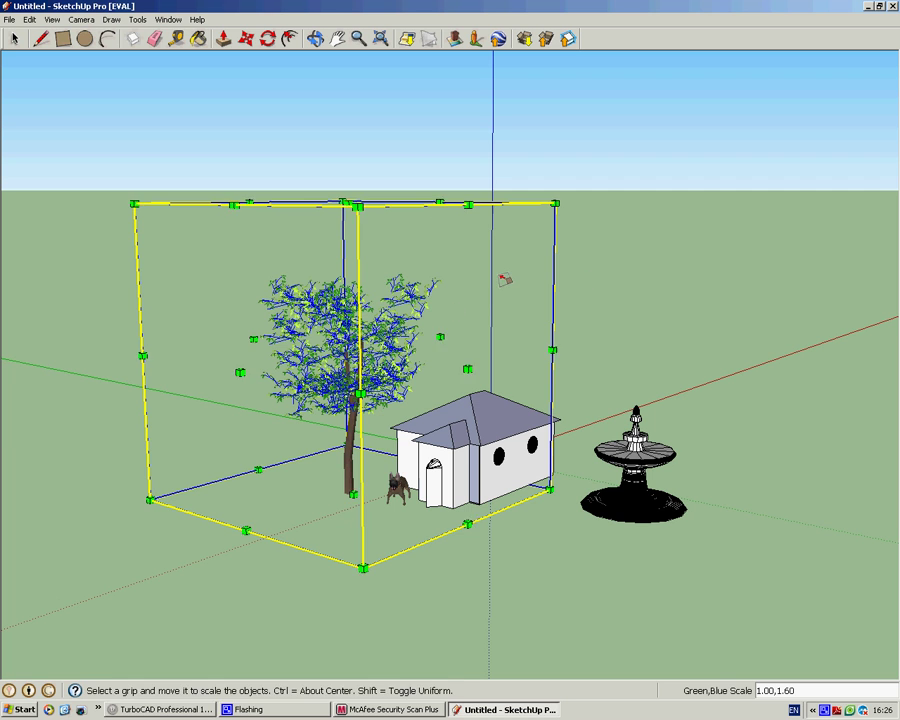
key(space)
click(592, 317)
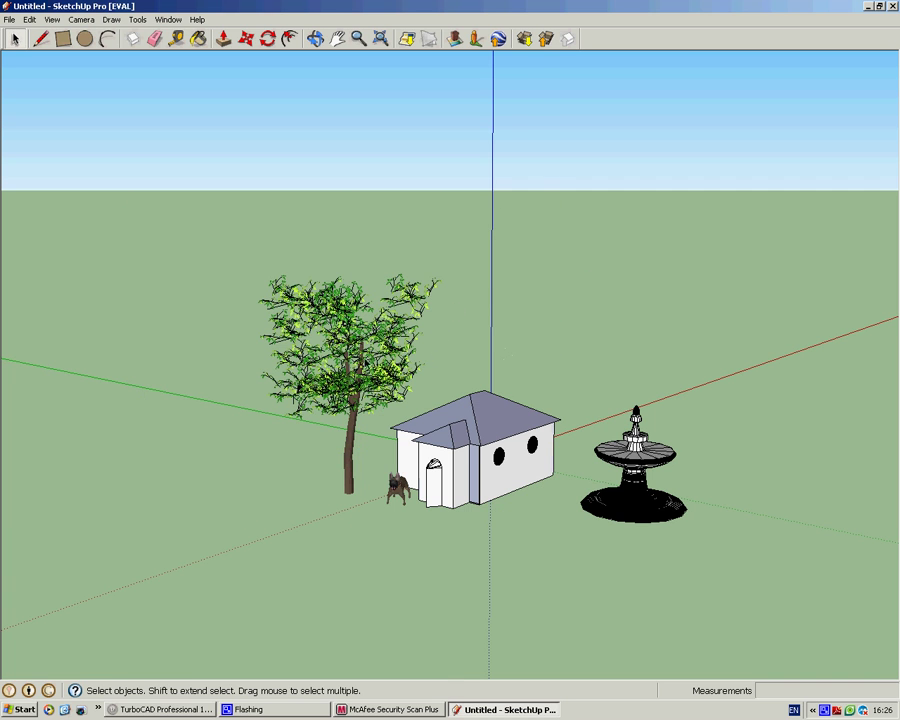
Step: Orbit the view to re-angle the scene and lower the horizon
middle_drag(258, 250, 400, 420)
right_click(400, 420)
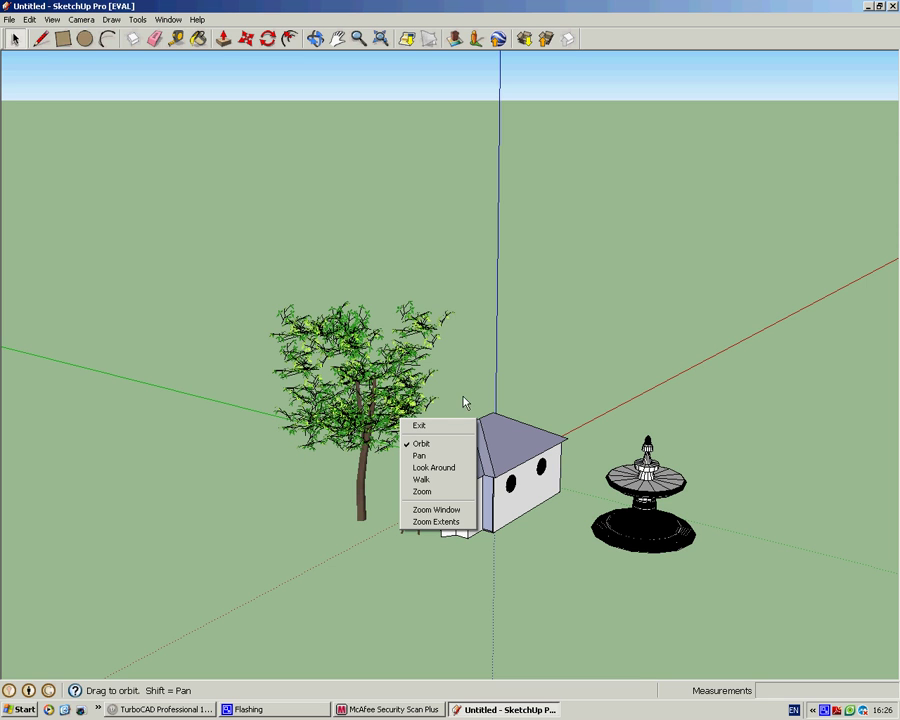
click(573, 363)
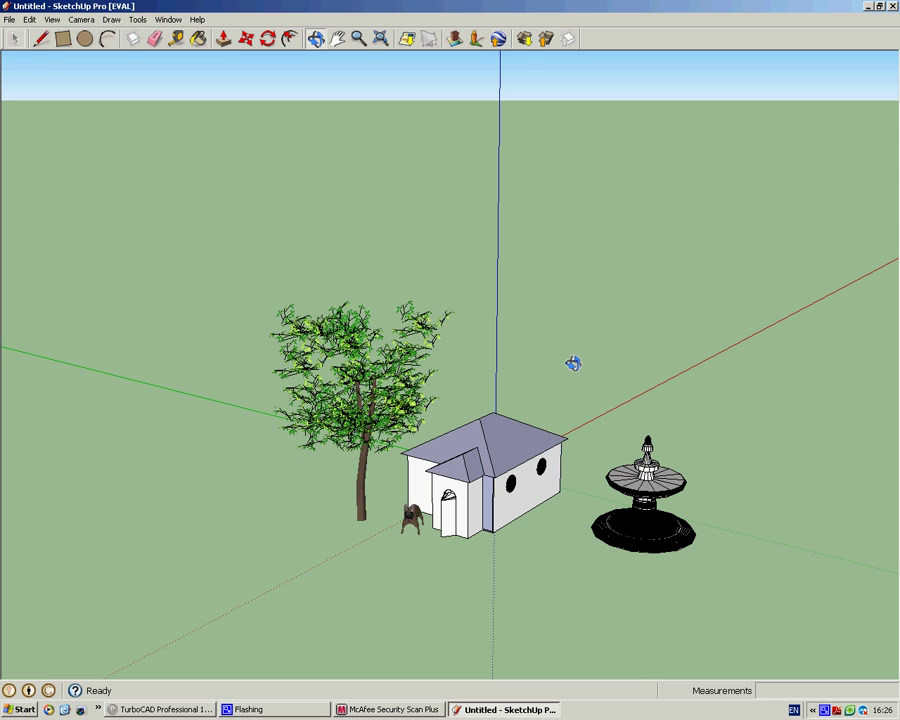
drag(587, 374, 450, 349)
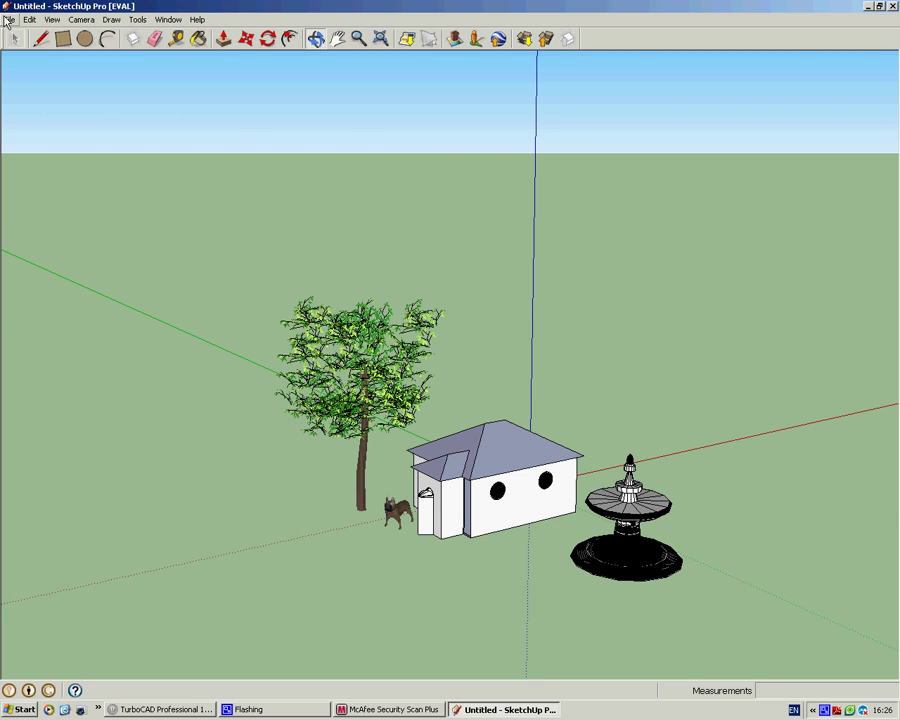
Step: Dismiss the sign-in prompt and open 3D Warehouse's Get Models browser from the File menu
click(8, 20)
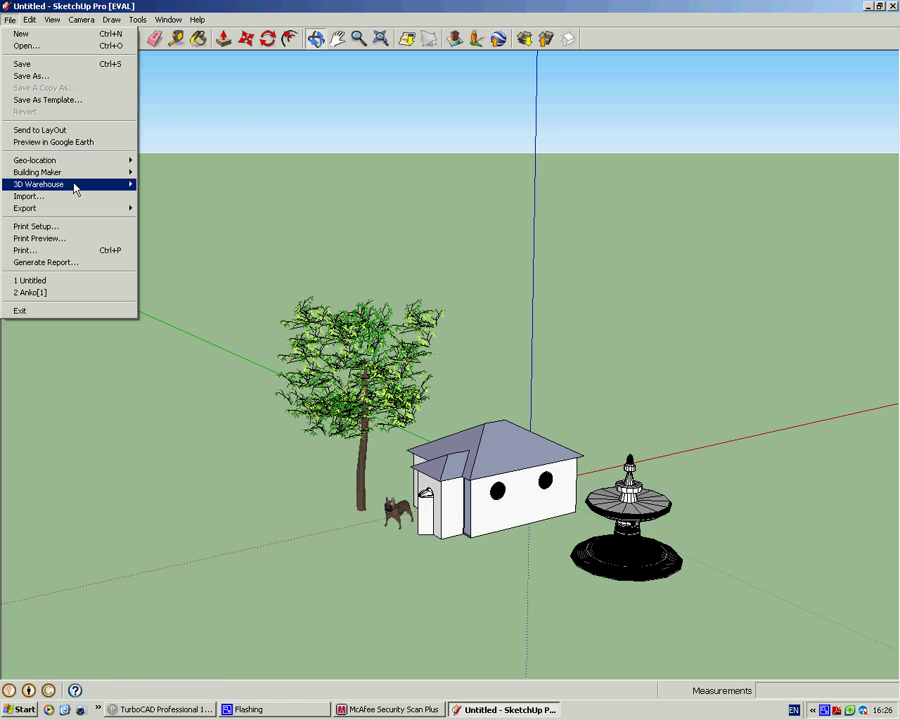
mouse_move(75, 187)
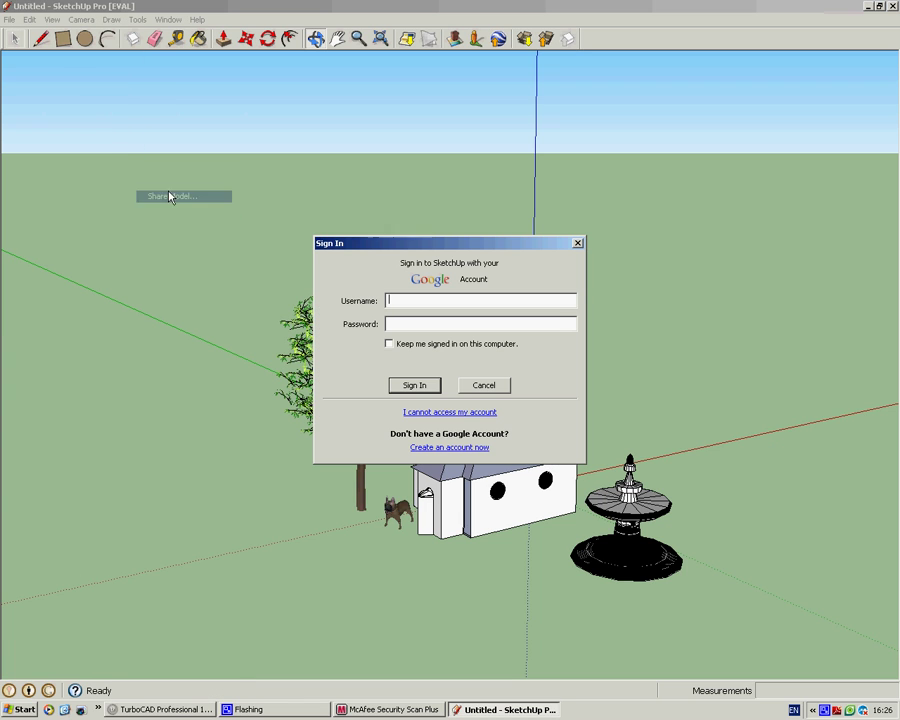
click(486, 386)
click(9, 20)
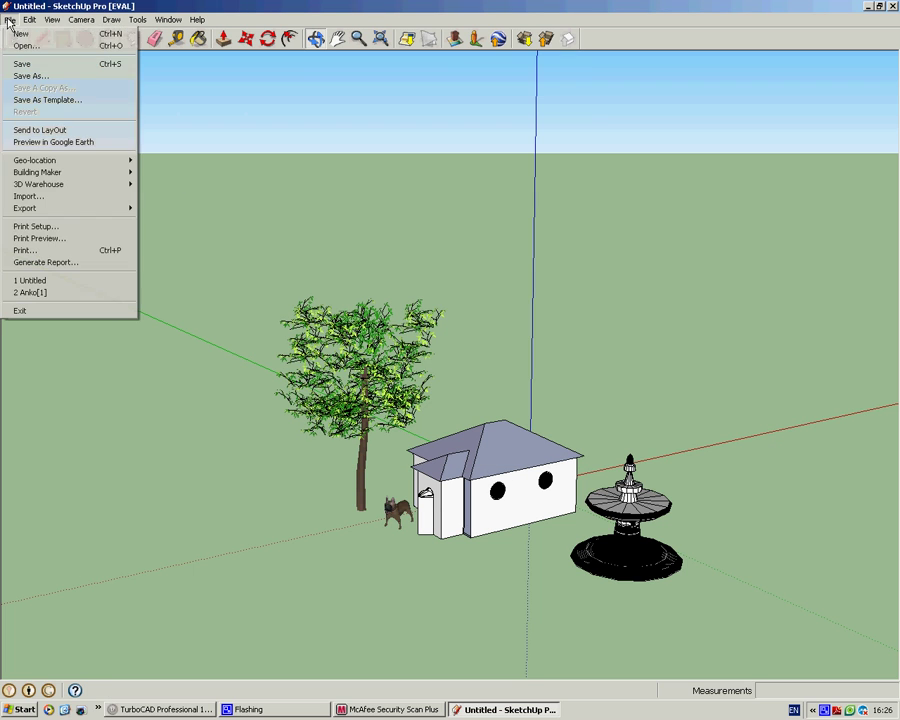
mouse_move(67, 176)
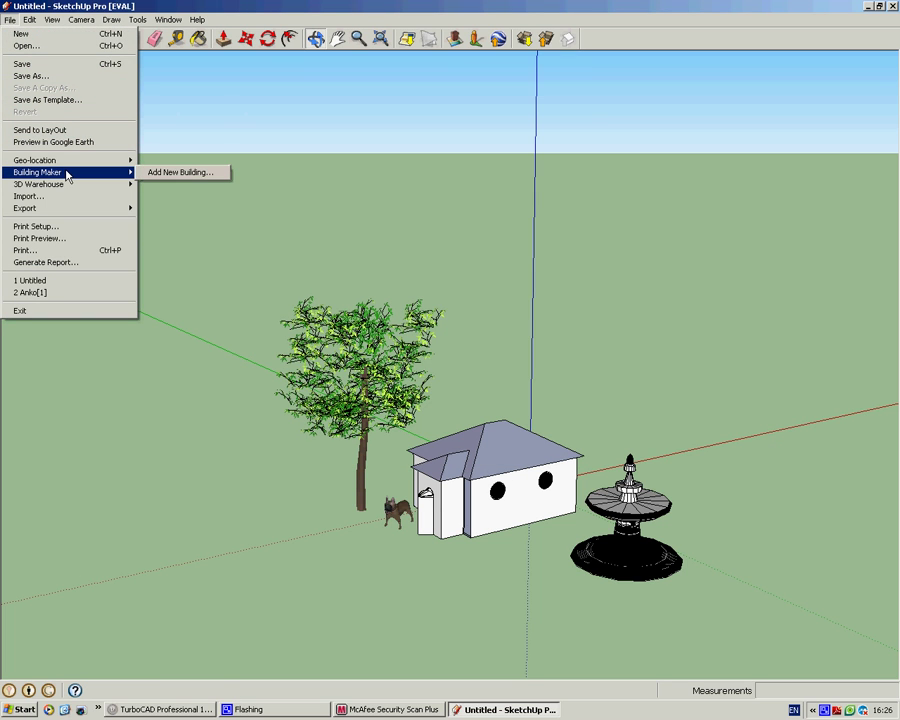
click(178, 184)
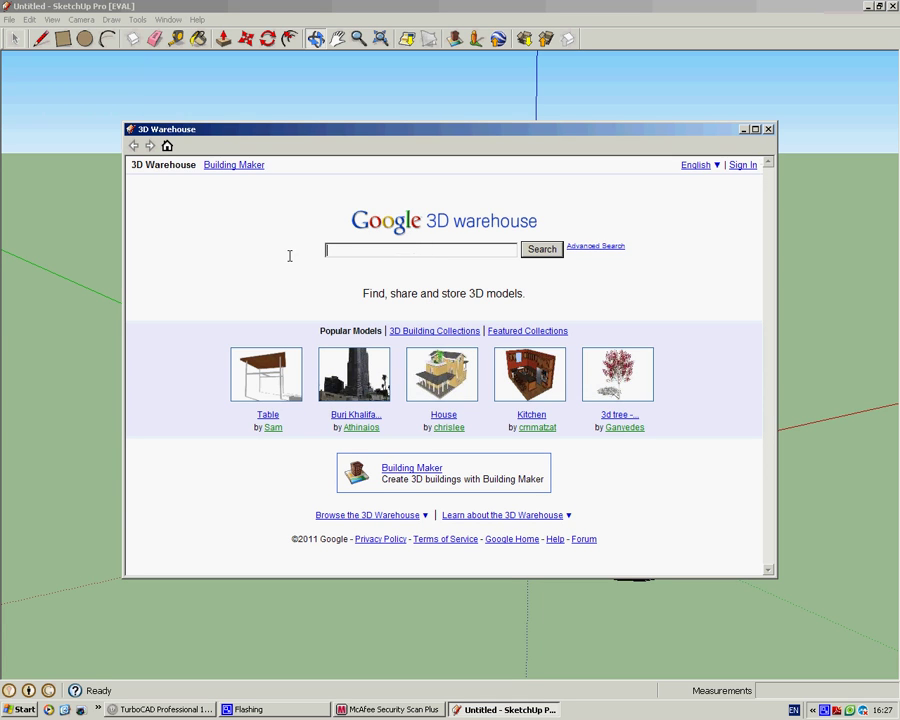
text(dragon)
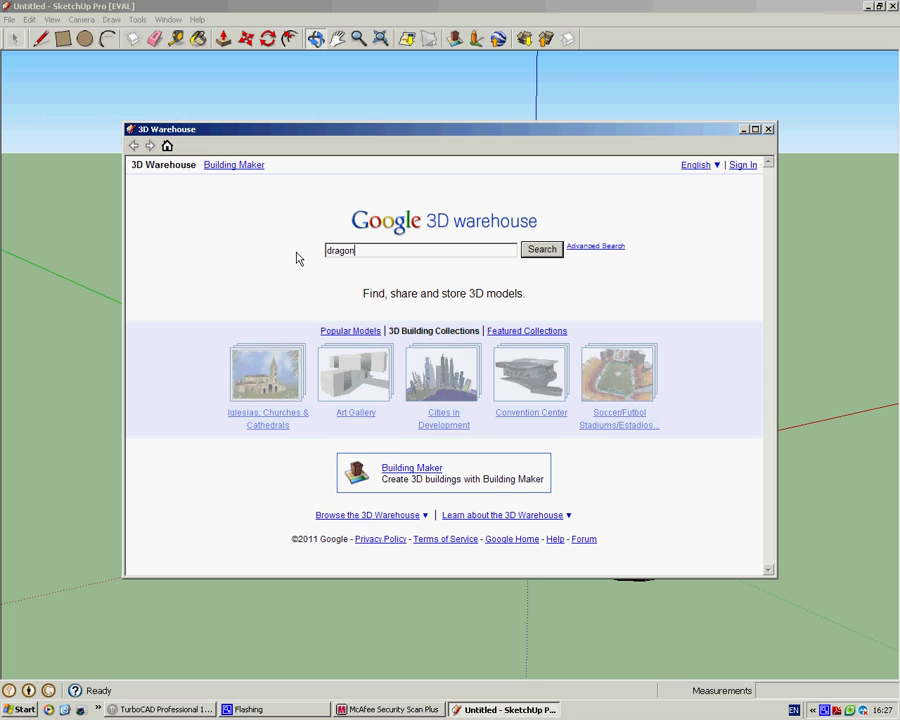
click(539, 251)
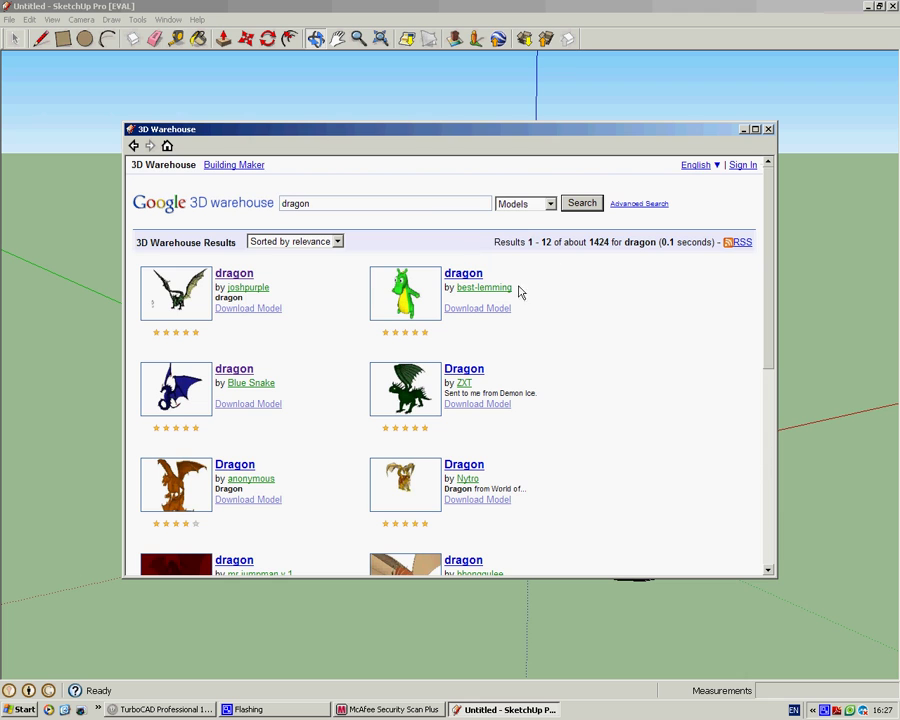
scroll(522, 330, down, 5)
scroll(522, 337, down, 2)
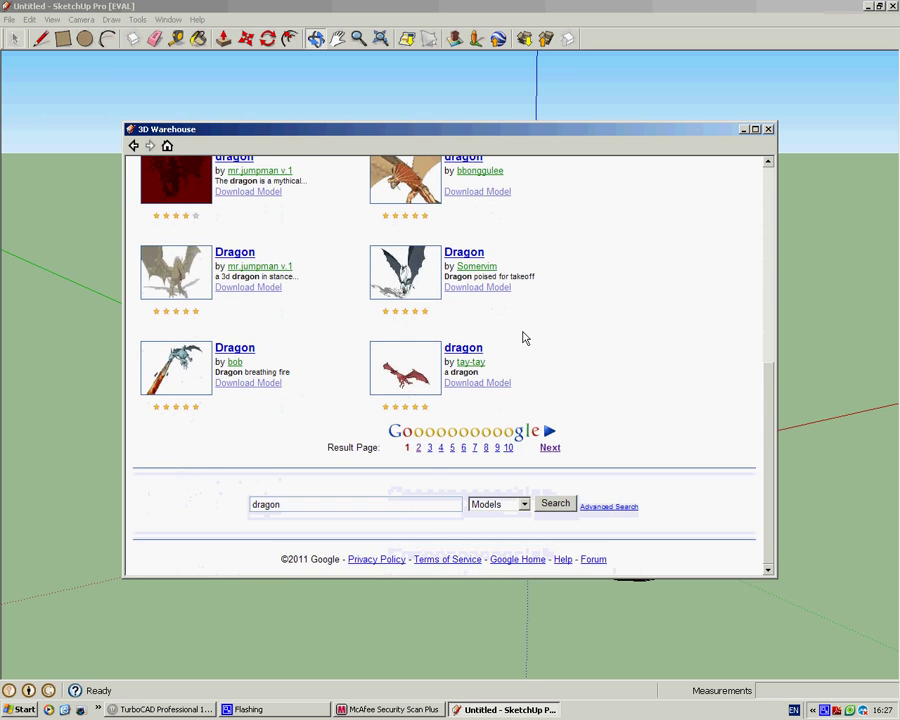
scroll(522, 336, up, 5)
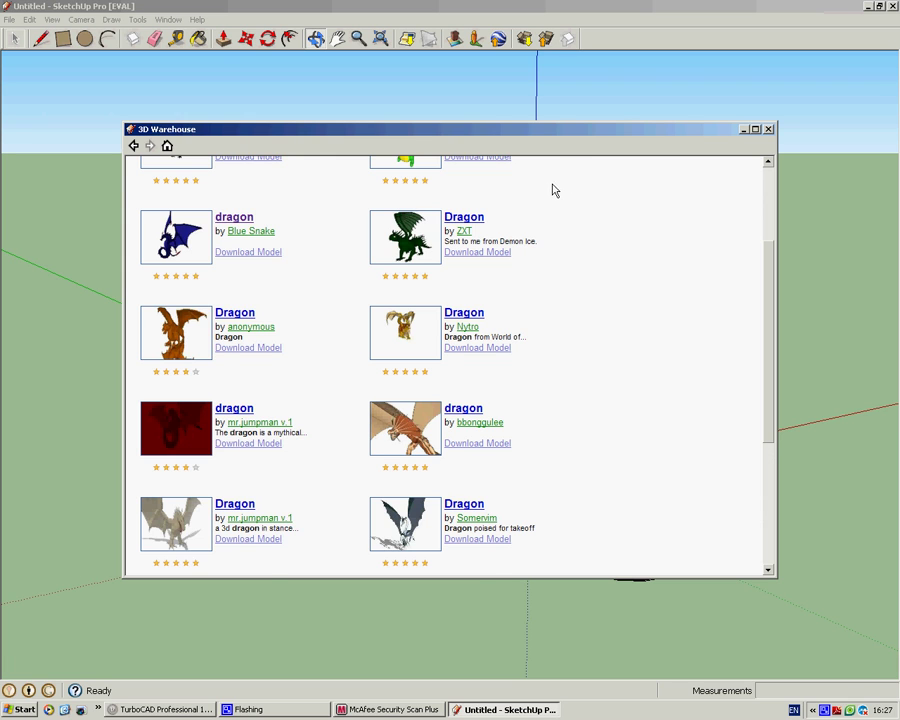
scroll(562, 204, up, 3)
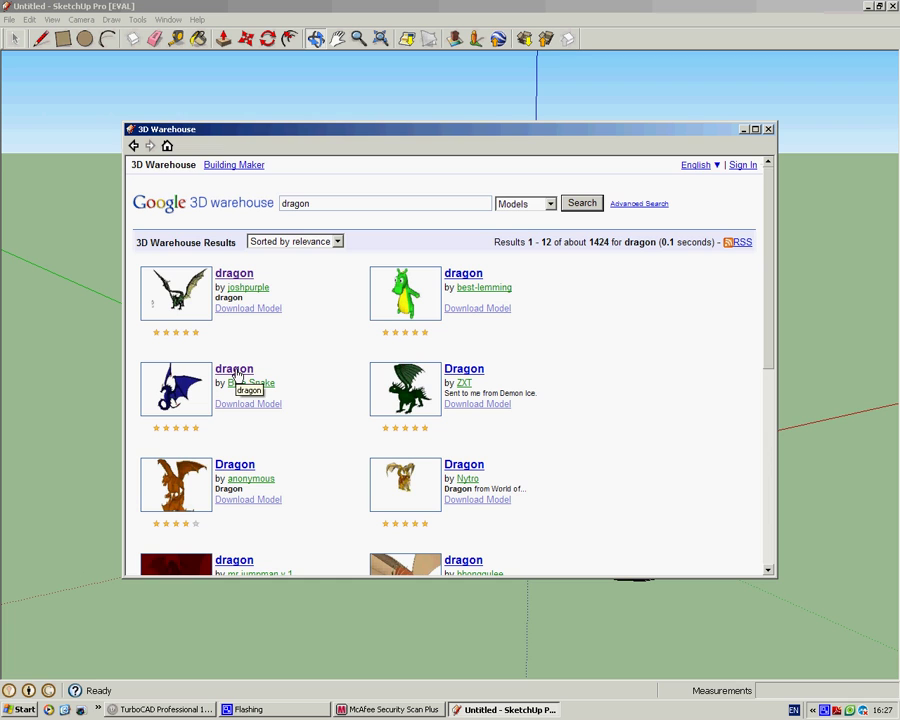
Step: Open the blue winged dragon in 3D Warehouse, inspect it in 3D, and load it into the model
click(236, 370)
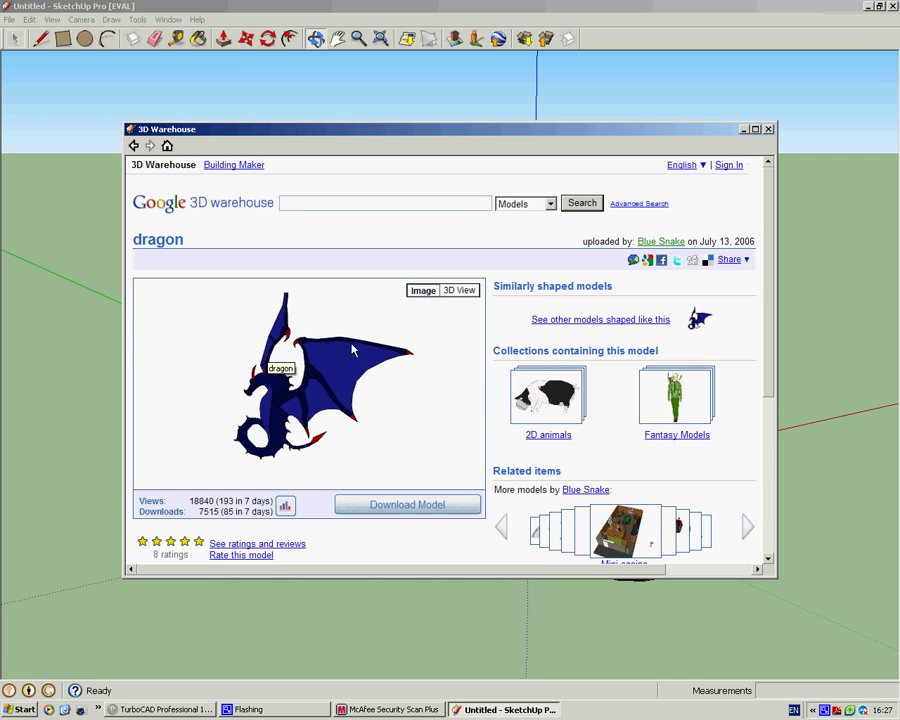
click(452, 296)
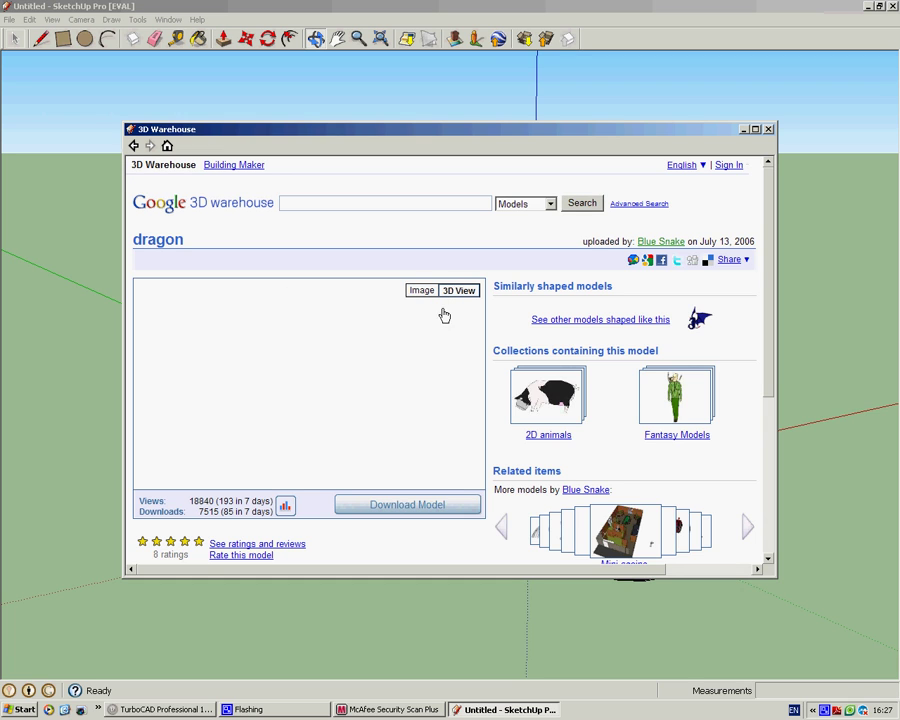
drag(377, 388, 416, 470)
click(418, 504)
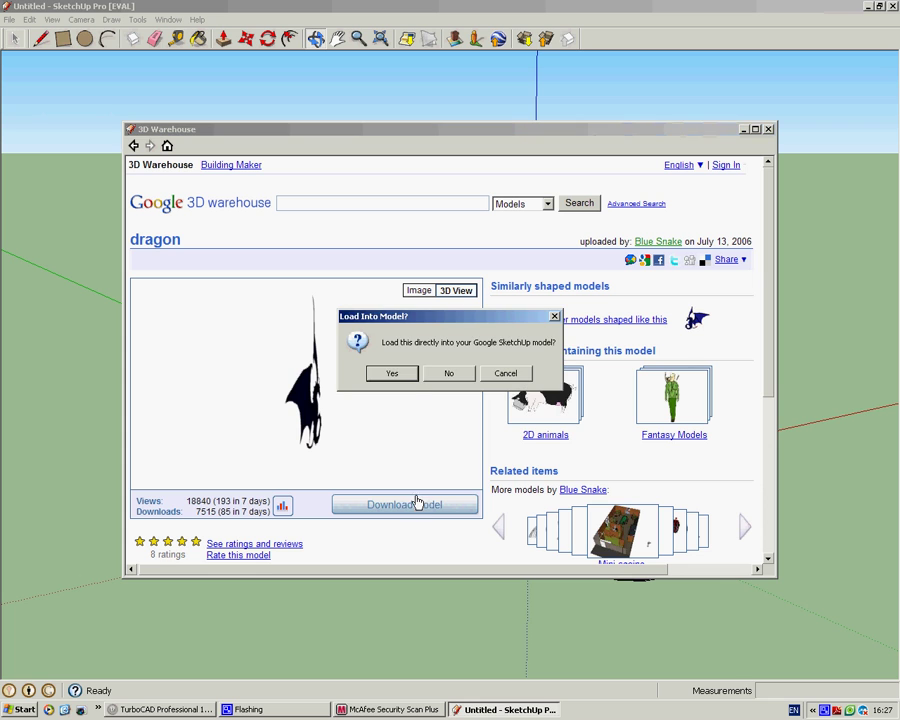
click(390, 374)
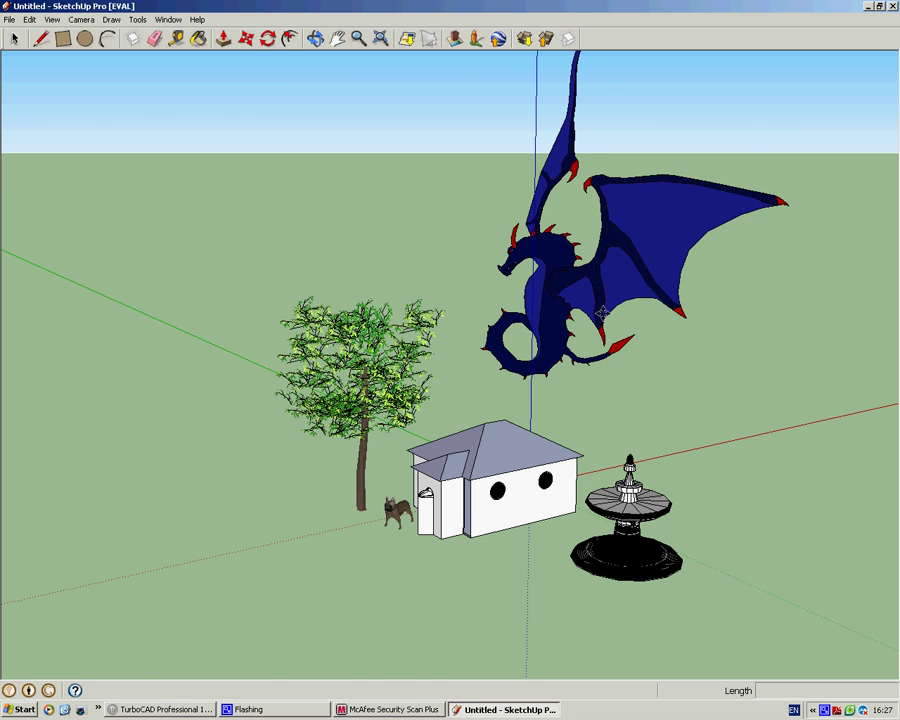
Step: Drop the dragon into the scene and zoom out to see its full extent
click(604, 311)
scroll(590, 245, down, 2)
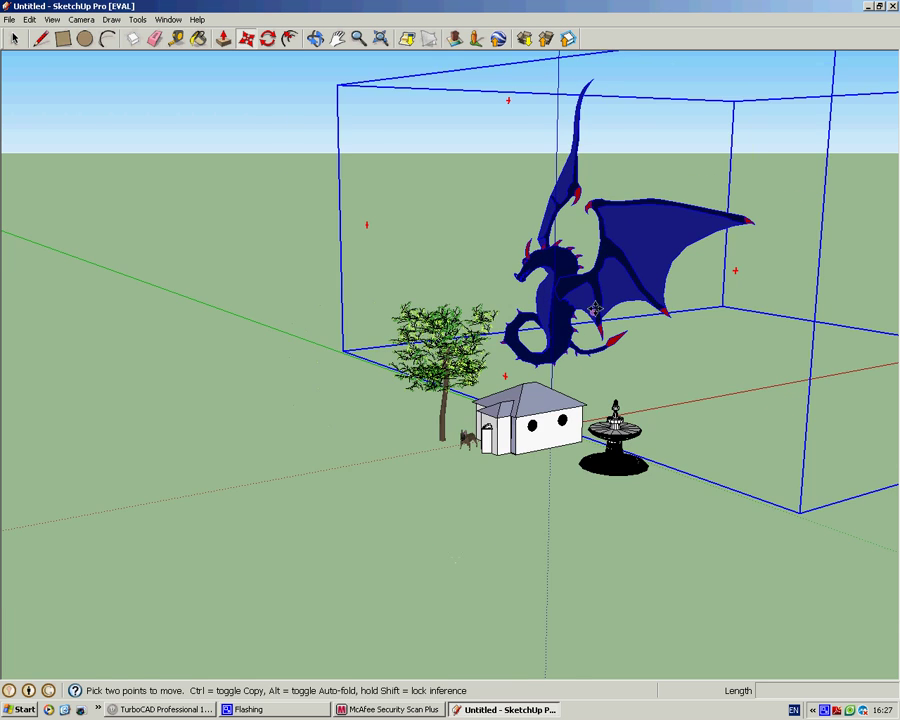
scroll(640, 235, down, 4)
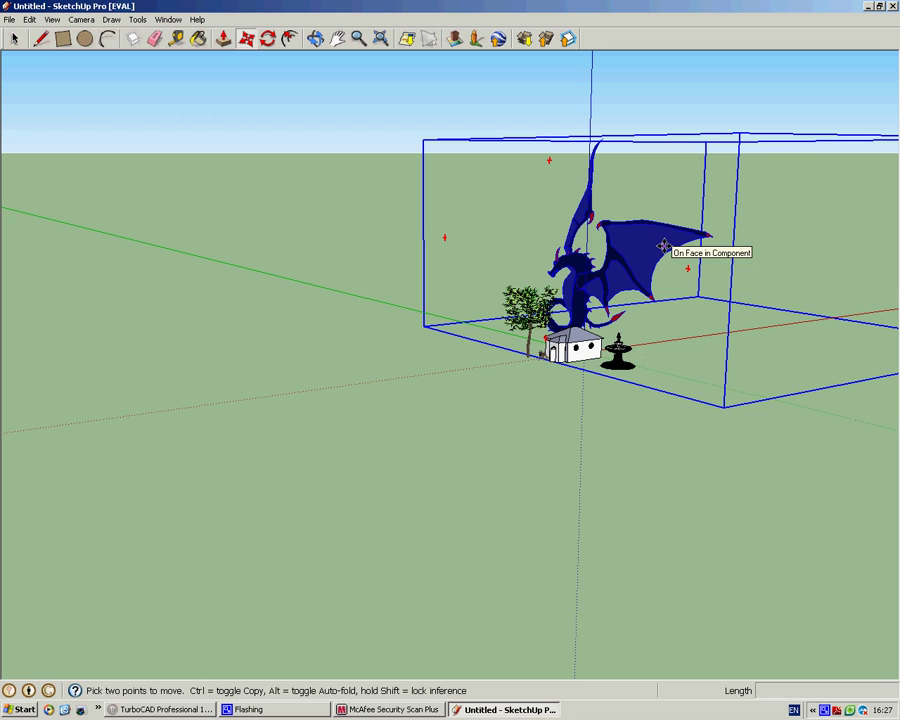
middle_drag(685, 213, 491, 306)
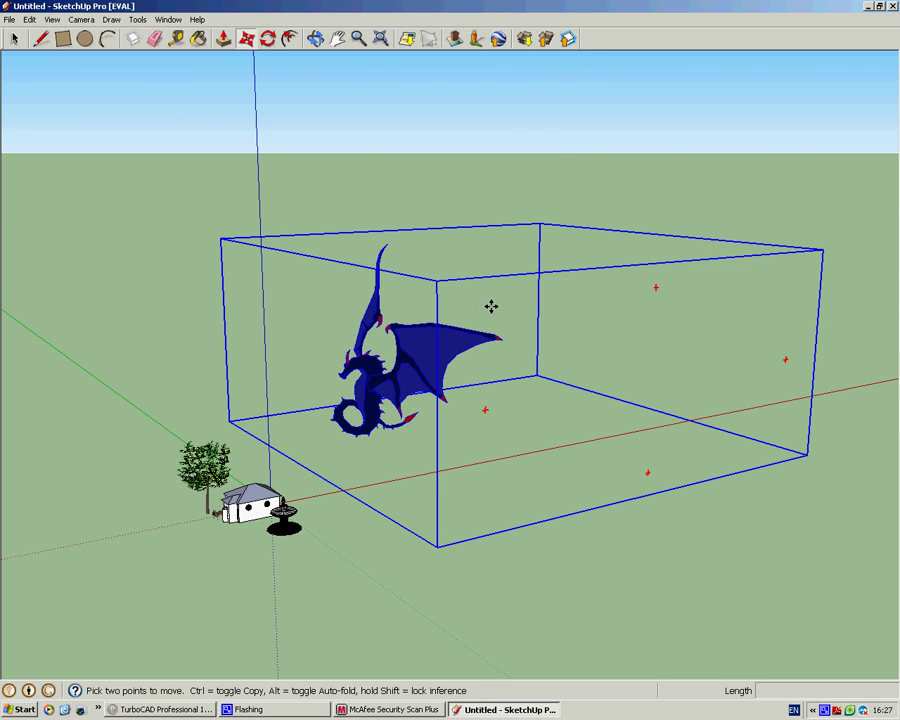
Step: Shrink the dragon to 0.44 of its size so it floats above the house
key(s)
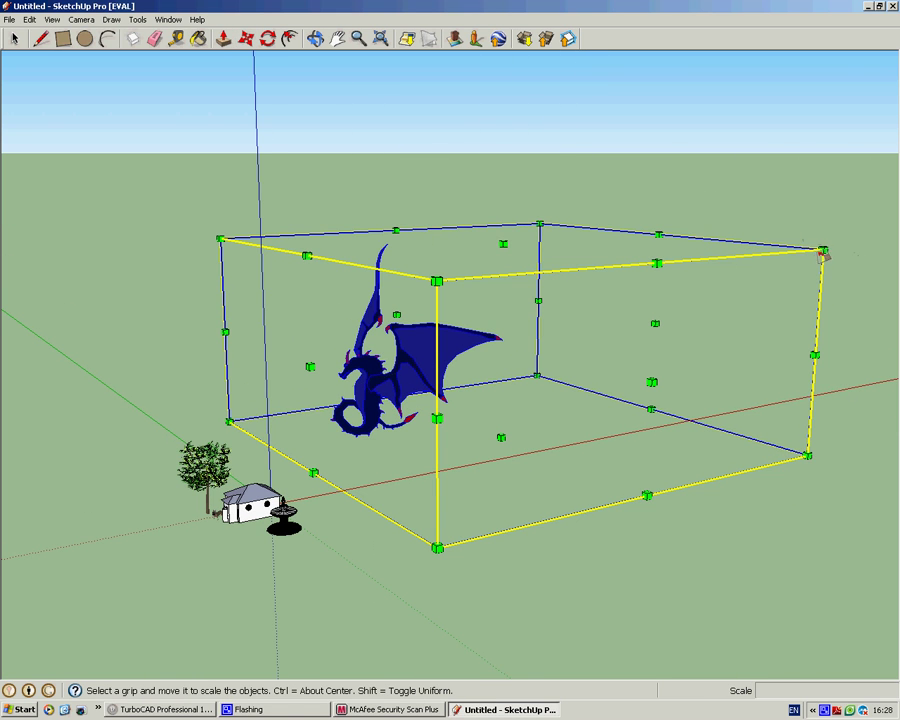
drag(822, 247, 467, 351)
key(space)
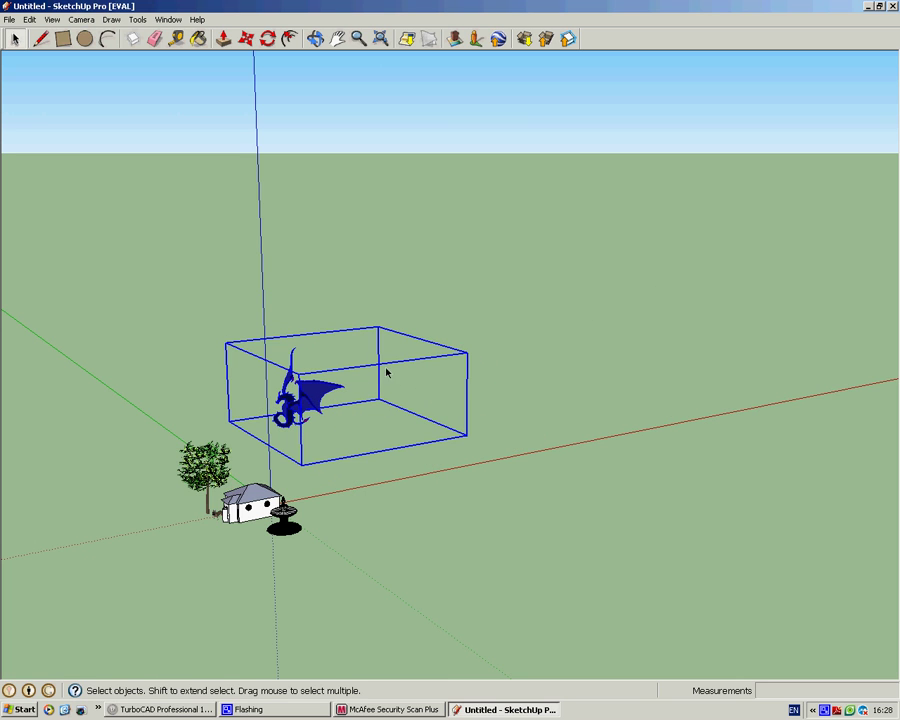
click(449, 391)
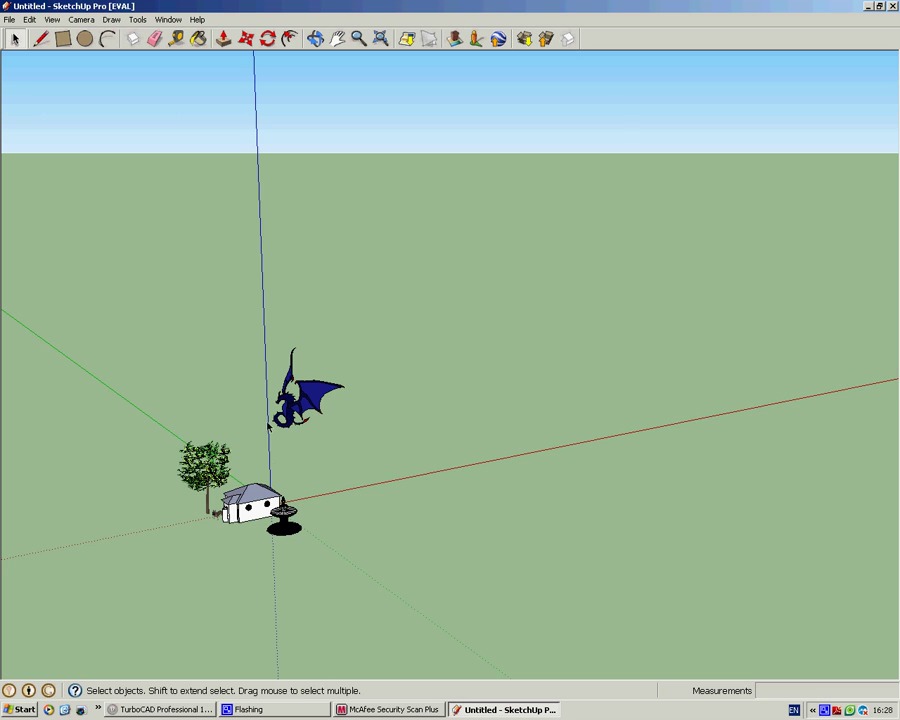
scroll(251, 437, up, 1)
scroll(251, 437, up, 1)
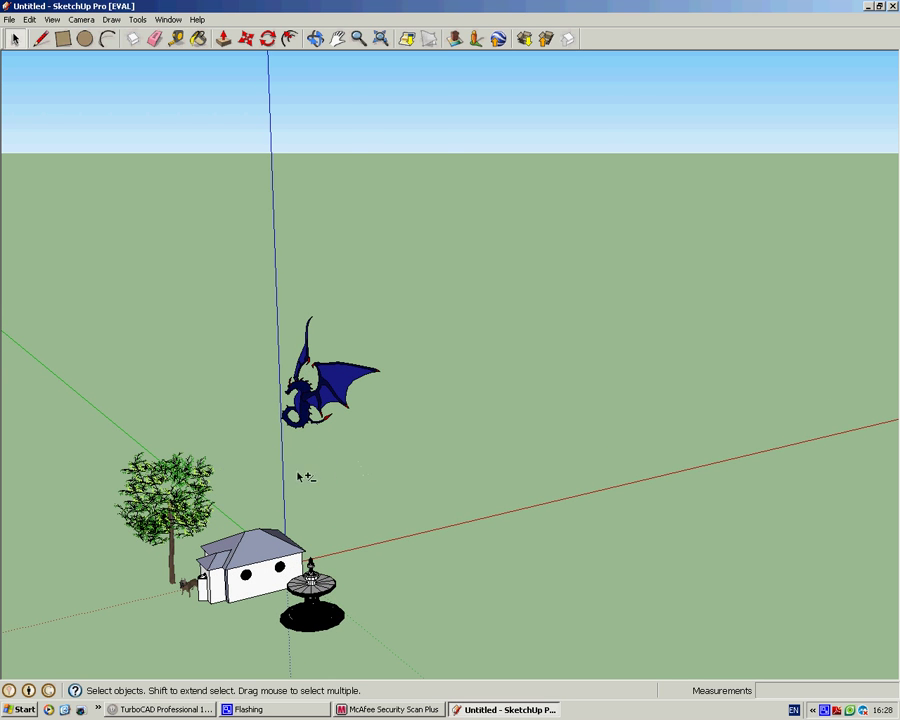
shift+middle_drag(306, 478, 468, 476)
scroll(460, 458, down, 1)
scroll(440, 398, up, 5)
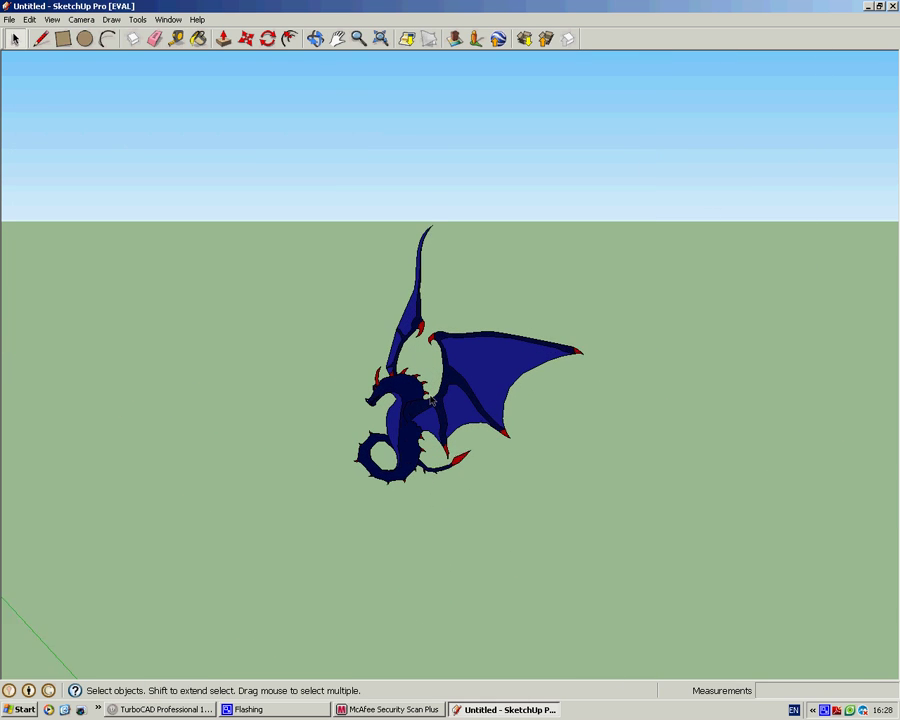
middle_drag(440, 398, 494, 430)
scroll(480, 432, down, 6)
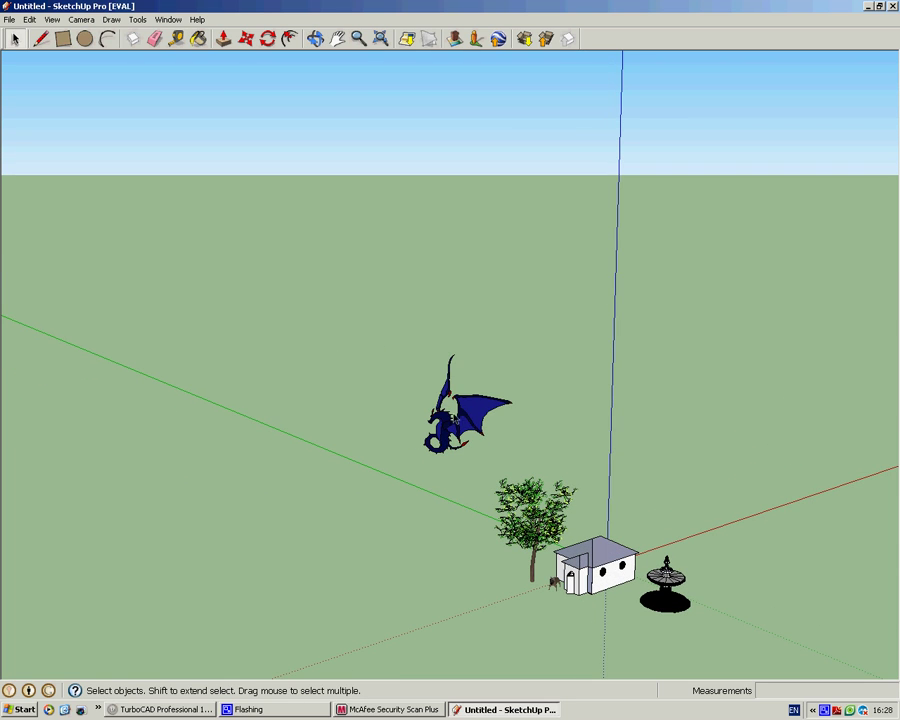
click(463, 411)
key(m)
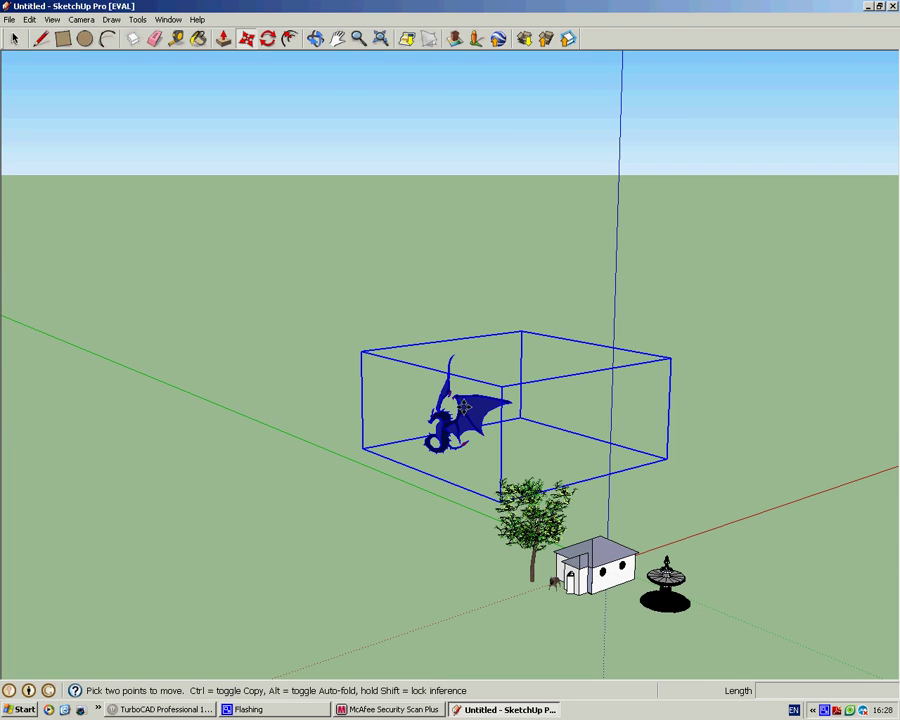
click(667, 455)
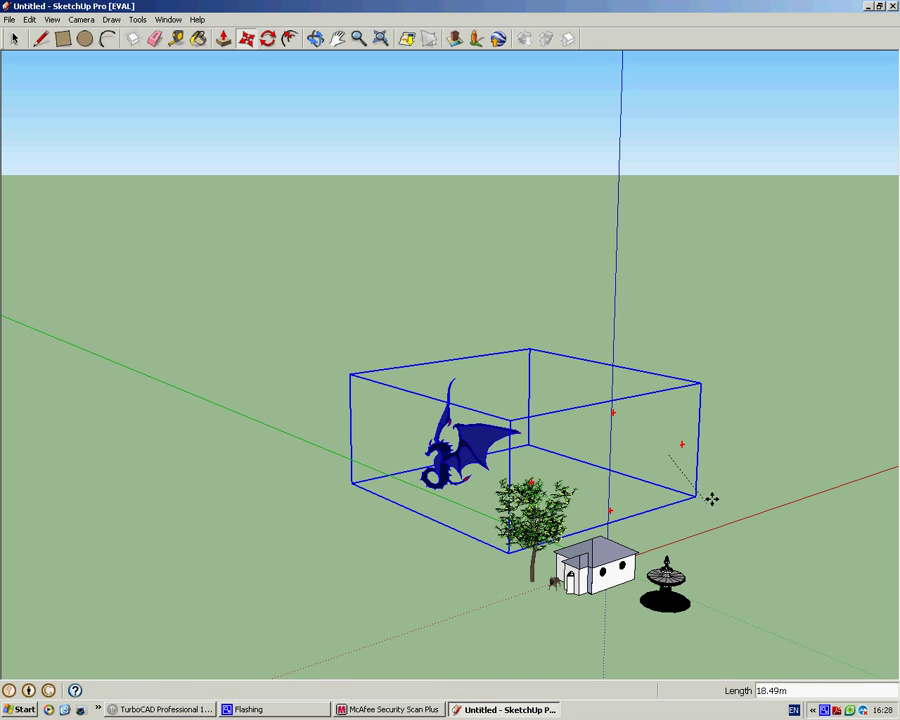
key(Escape)
key(space)
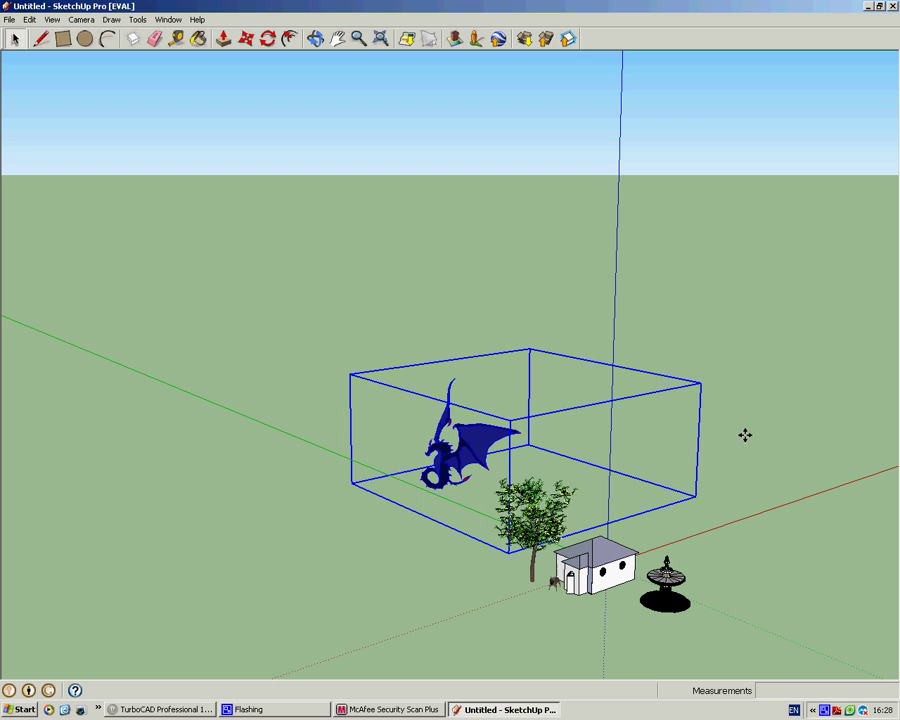
click(737, 437)
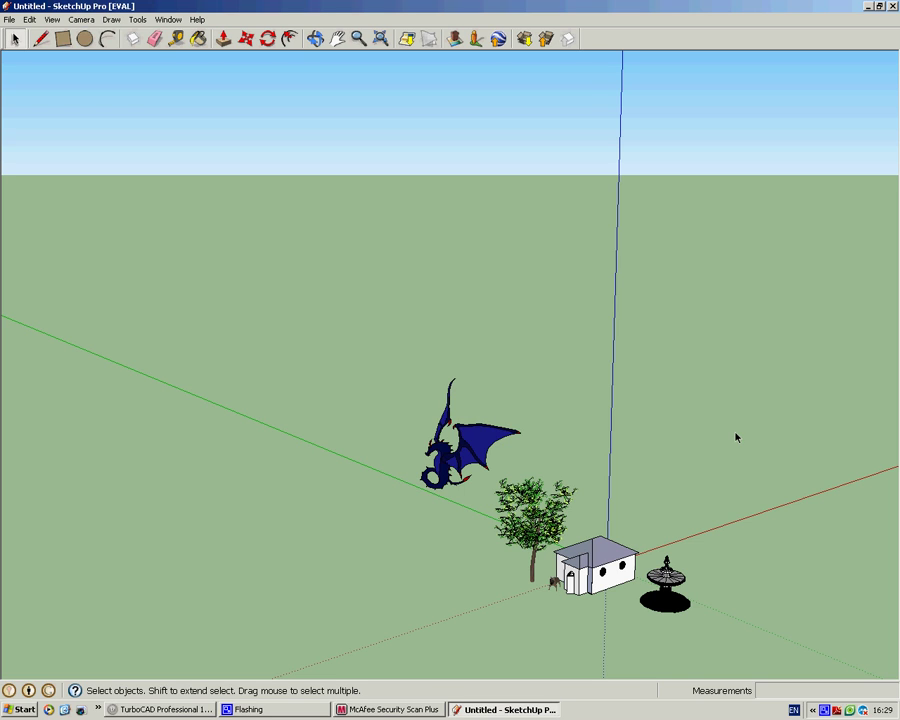
scroll(690, 500, down, 2)
scroll(650, 550, up, 4)
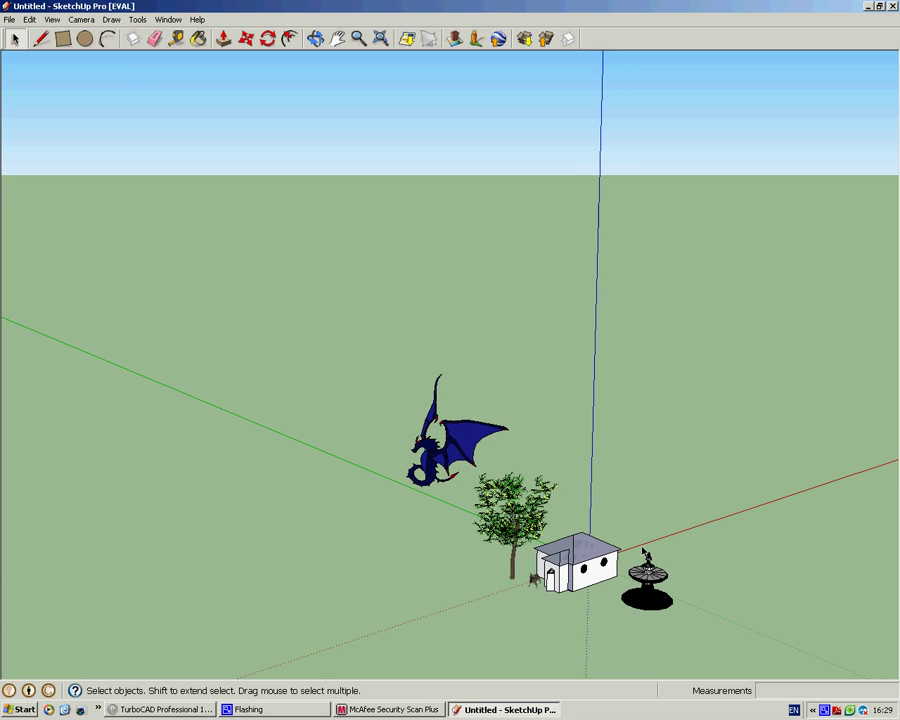
mouse_move(635, 532)
middle_down()
mouse_move(466, 406)
mouse_move(420, 386)
mouse_move(589, 436)
mouse_move(519, 434)
middle_up()
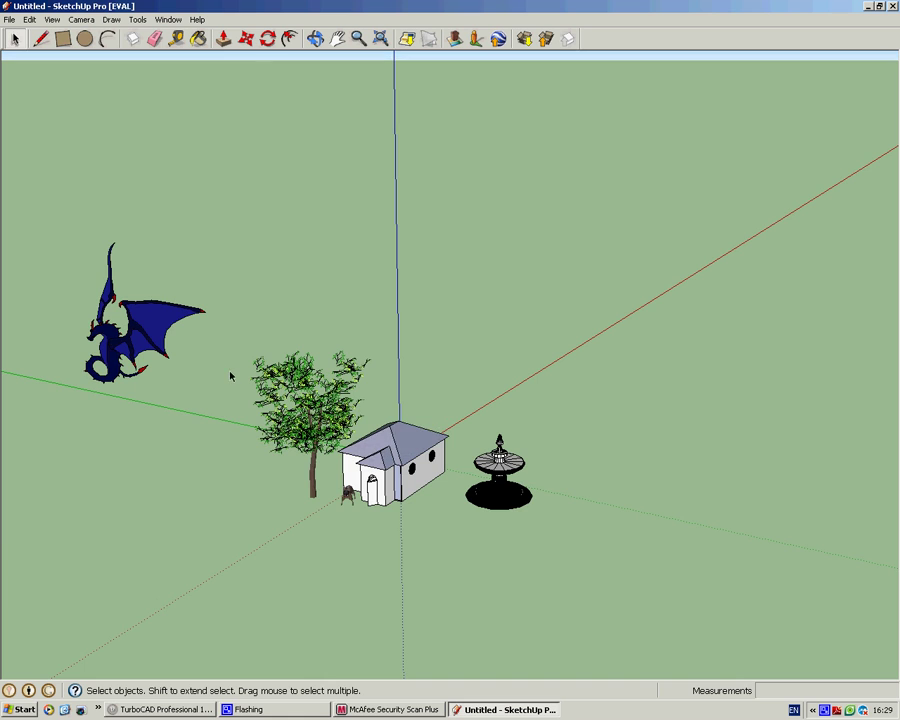
scroll(233, 372, down, 2)
scroll(241, 358, up, 2)
mouse_move(243, 357)
shift+middle_down()
mouse_move(301, 365)
mouse_move(380, 349)
mouse_move(372, 369)
shift+middle_up()
scroll(373, 369, down, 2)
scroll(374, 370, up, 4)
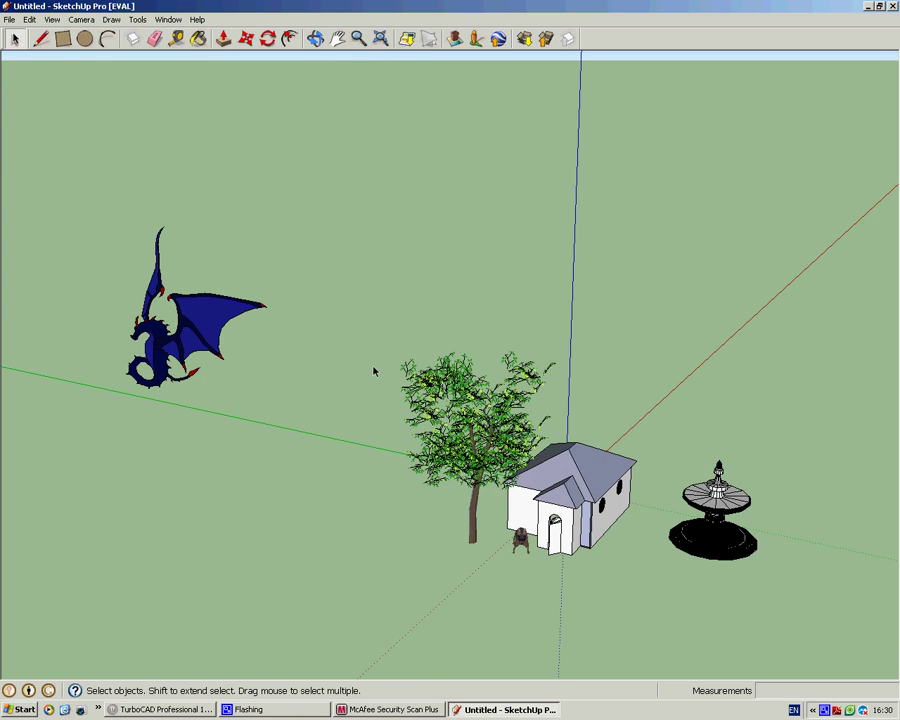